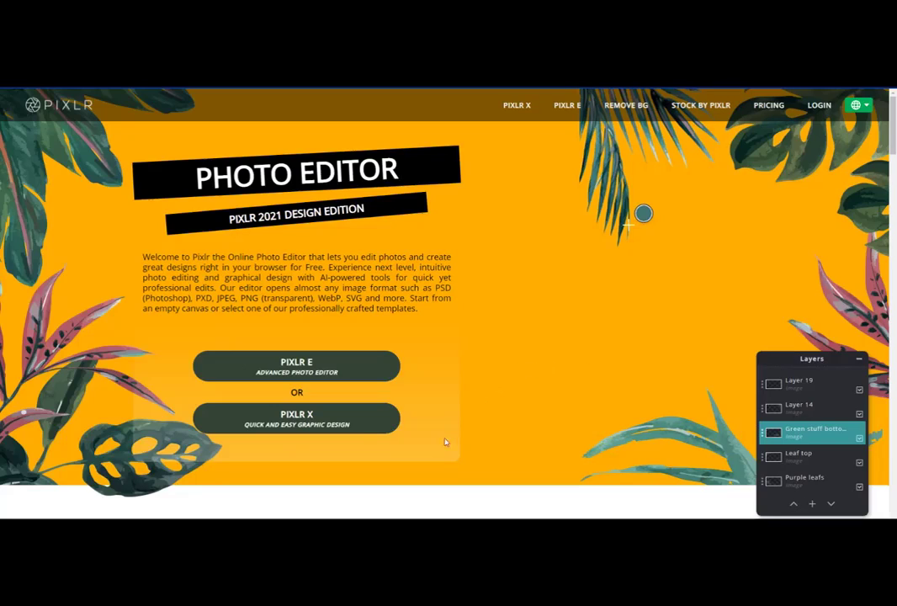
Step: Open Pixlr X and browse its home page of latest projects, templates and collages
{"action": "left_click", "coordinate": [312, 423]}
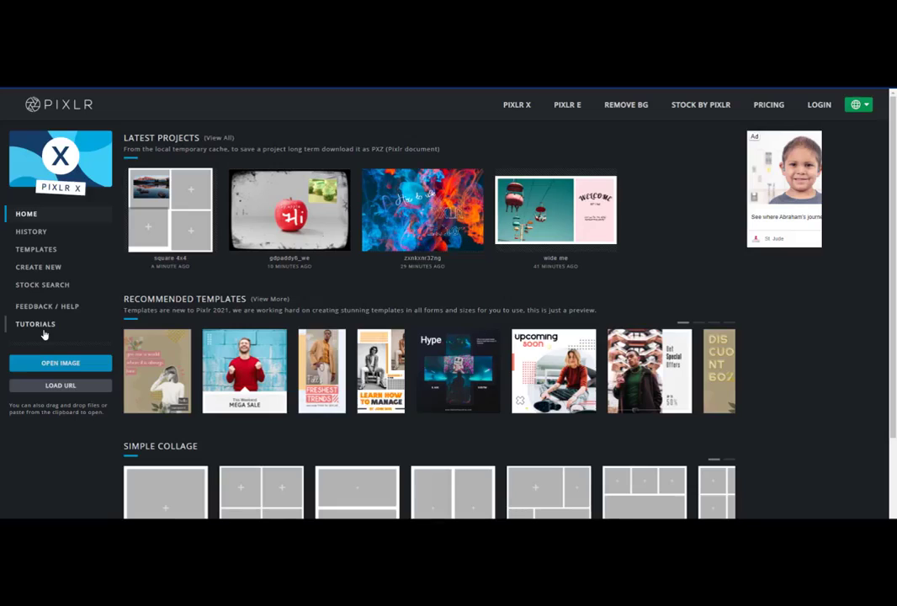
{"action": "scroll", "coordinate": [324, 344], "scroll_direction": "down", "scroll_amount": 1}
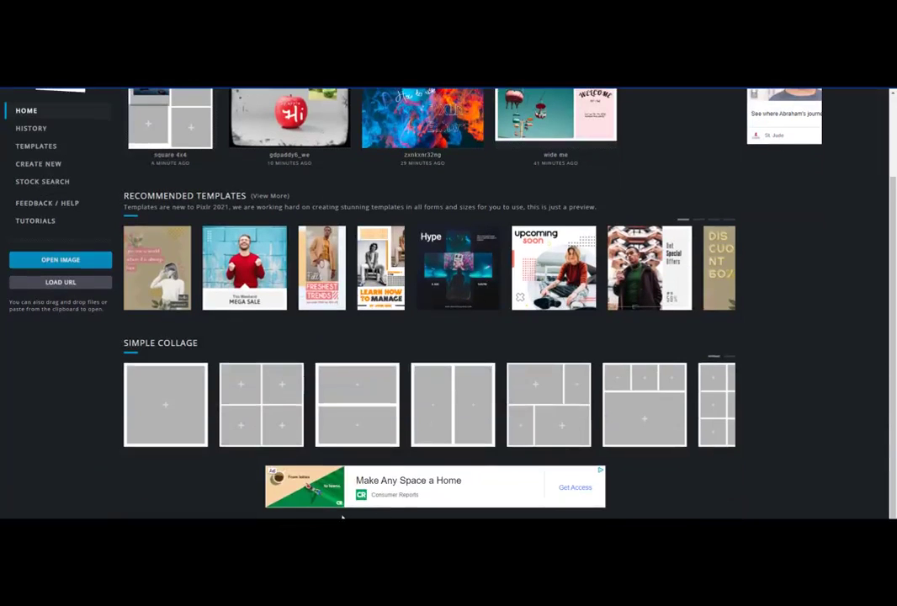
{"action": "scroll", "coordinate": [386, 301], "scroll_direction": "up", "scroll_amount": 1}
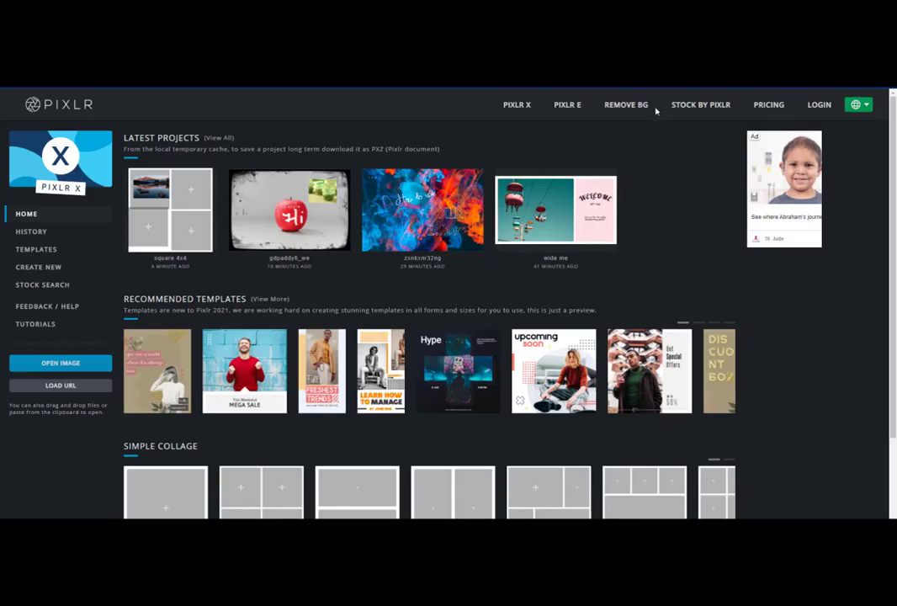
Step: Open the Pricing page and review the Free, Premium and Creative Pack plans
{"action": "left_click", "coordinate": [767, 112]}
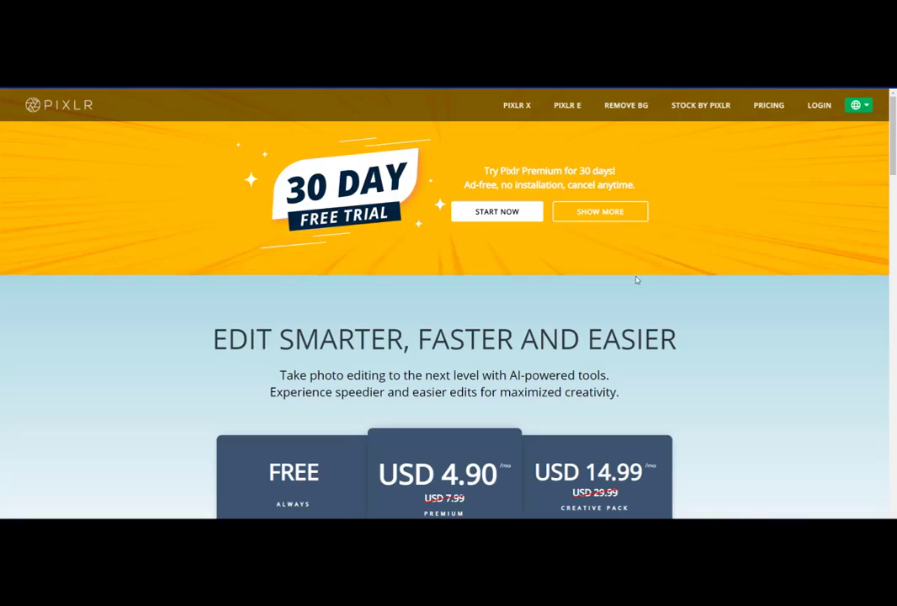
{"action": "scroll", "coordinate": [578, 357], "scroll_direction": "down", "scroll_amount": 3}
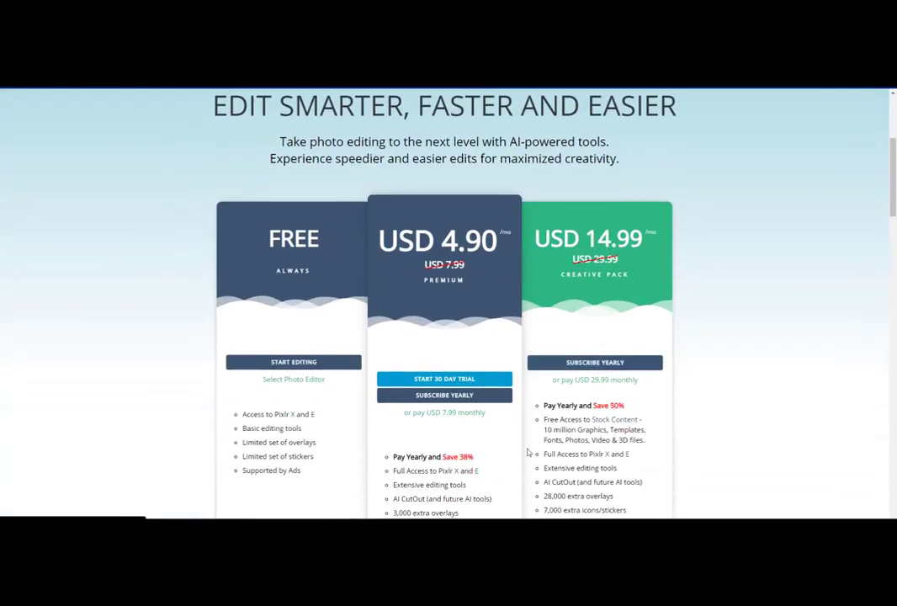
{"action": "scroll", "coordinate": [527, 455], "scroll_direction": "down", "scroll_amount": 1}
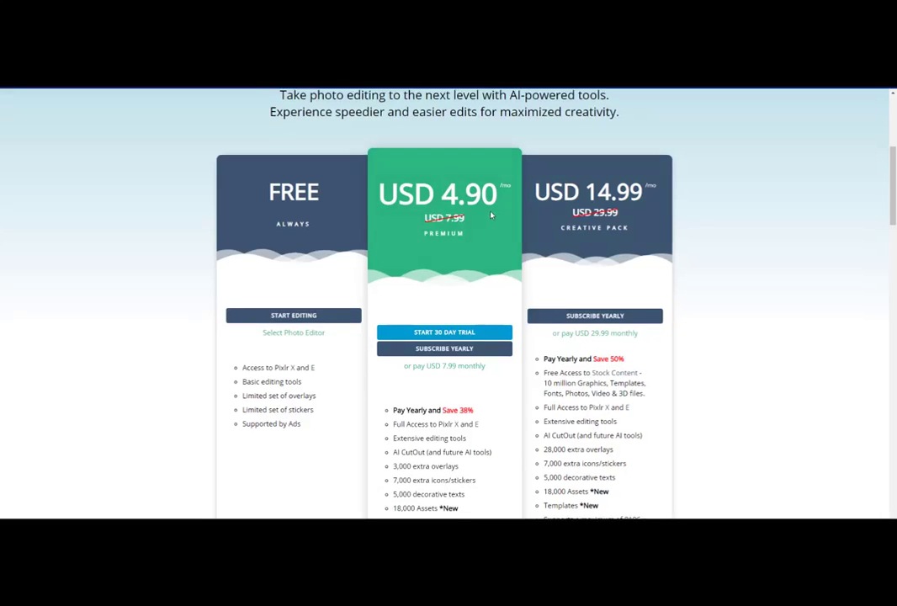
{"action": "scroll", "coordinate": [488, 324], "scroll_direction": "down", "scroll_amount": 2}
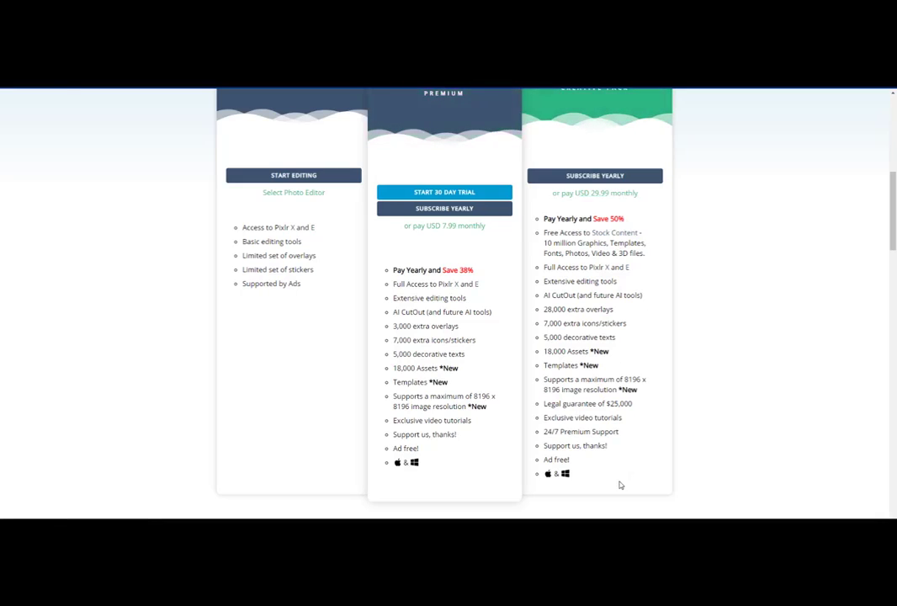
{"action": "scroll", "coordinate": [310, 433], "scroll_direction": "up", "scroll_amount": 5}
{"action": "scroll", "coordinate": [318, 421], "scroll_direction": "down", "scroll_amount": 1}
{"action": "scroll", "coordinate": [318, 421], "scroll_direction": "up", "scroll_amount": 1}
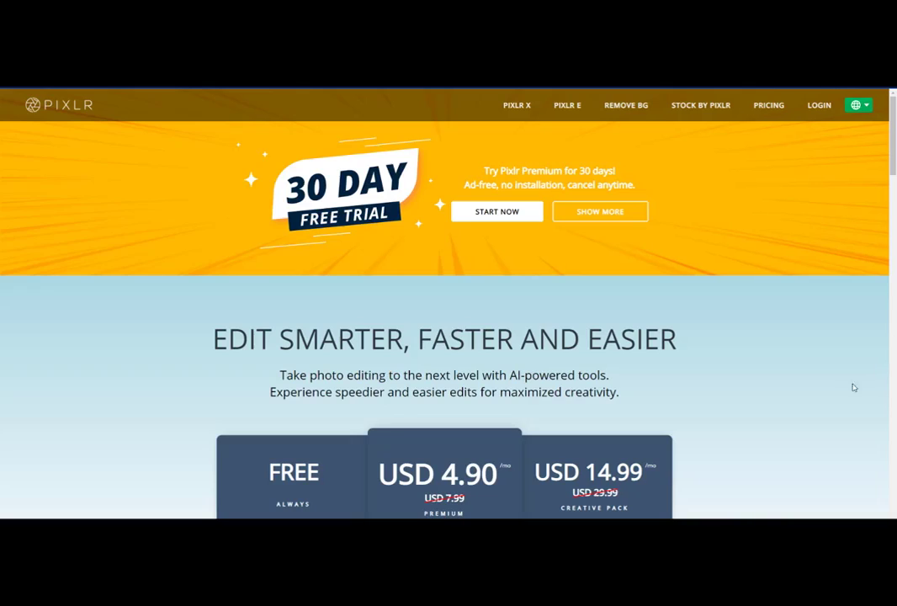
Step: Return to Pixlr X and browse the History and Templates pages
{"action": "left_click", "coordinate": [525, 105]}
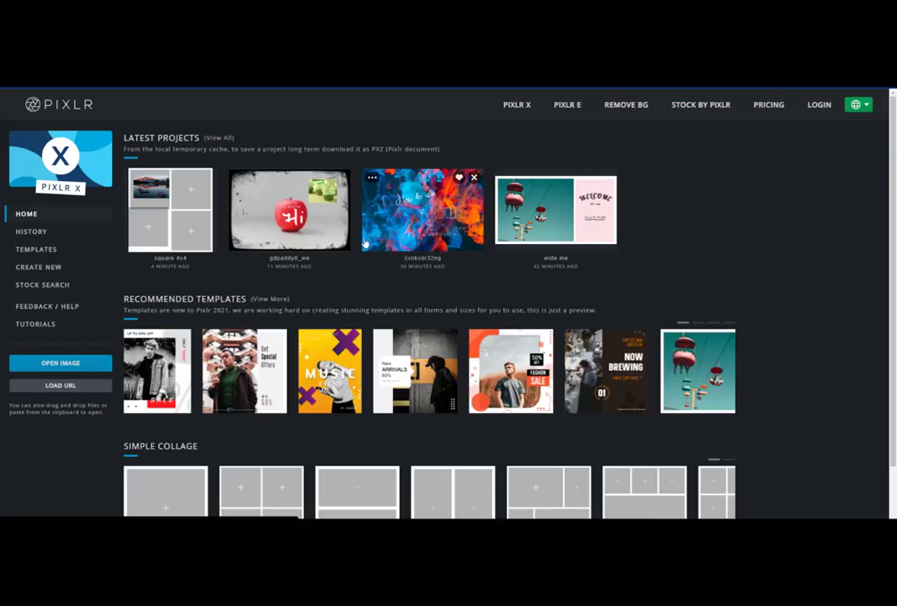
{"action": "left_click", "coordinate": [31, 233]}
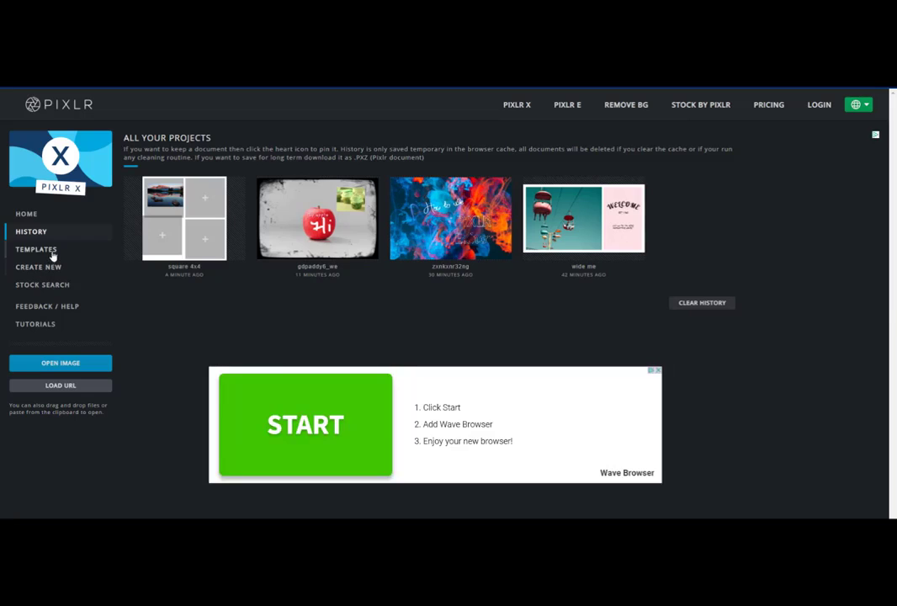
{"action": "left_click", "coordinate": [53, 252]}
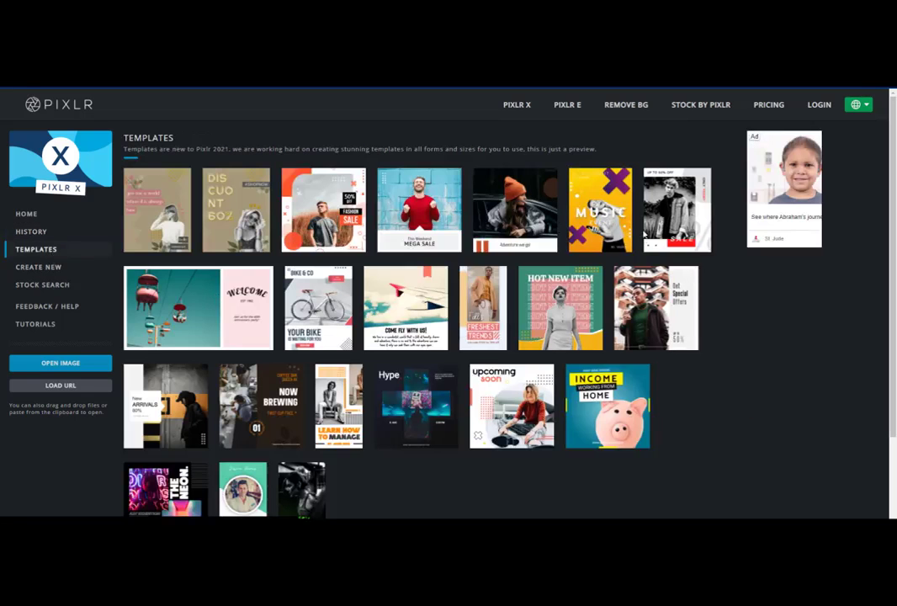
{"action": "scroll", "coordinate": [644, 291], "scroll_direction": "down", "scroll_amount": 2}
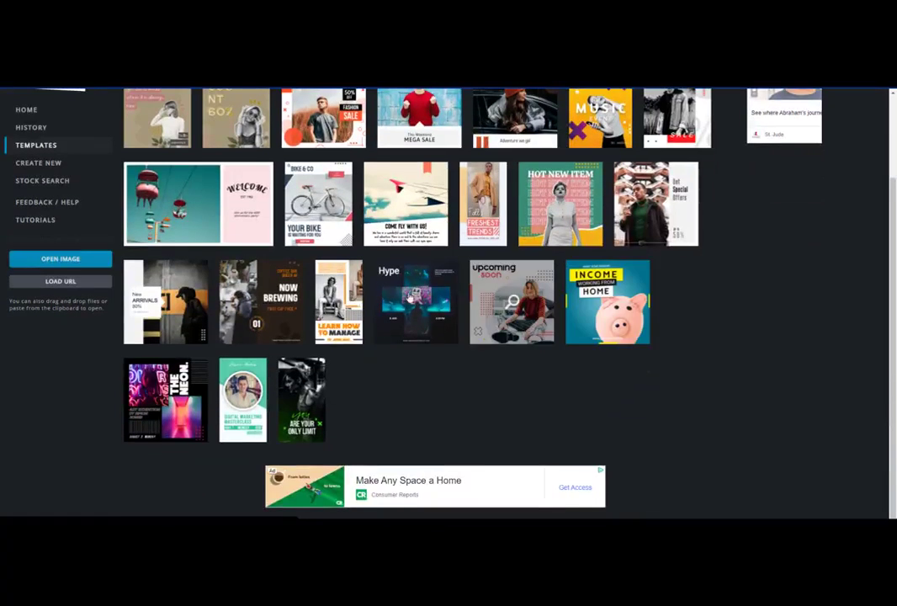
{"action": "scroll", "coordinate": [261, 414], "scroll_direction": "up", "scroll_amount": 2}
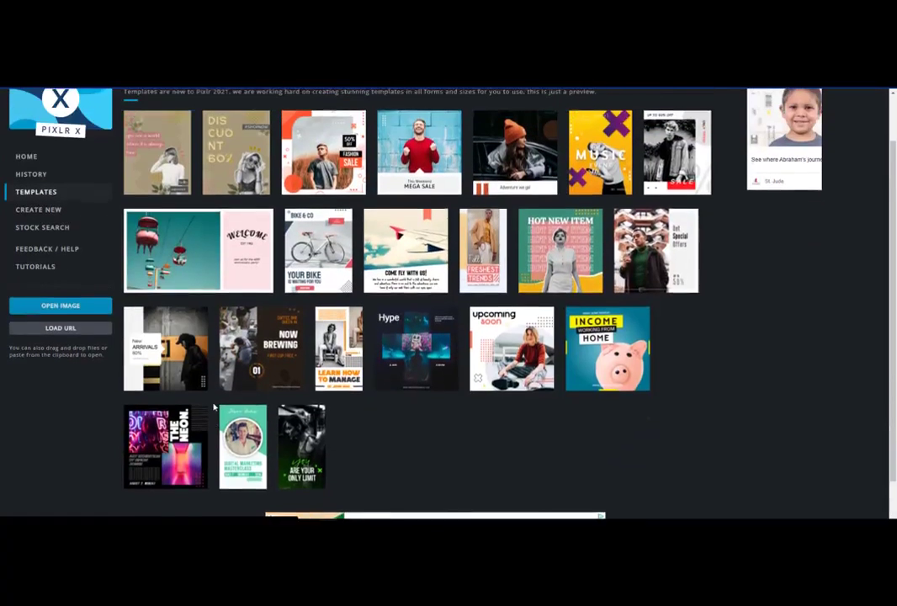
Step: Open the Create New page and review the canvas name, size fields and preset sizes
{"action": "left_click", "coordinate": [49, 257]}
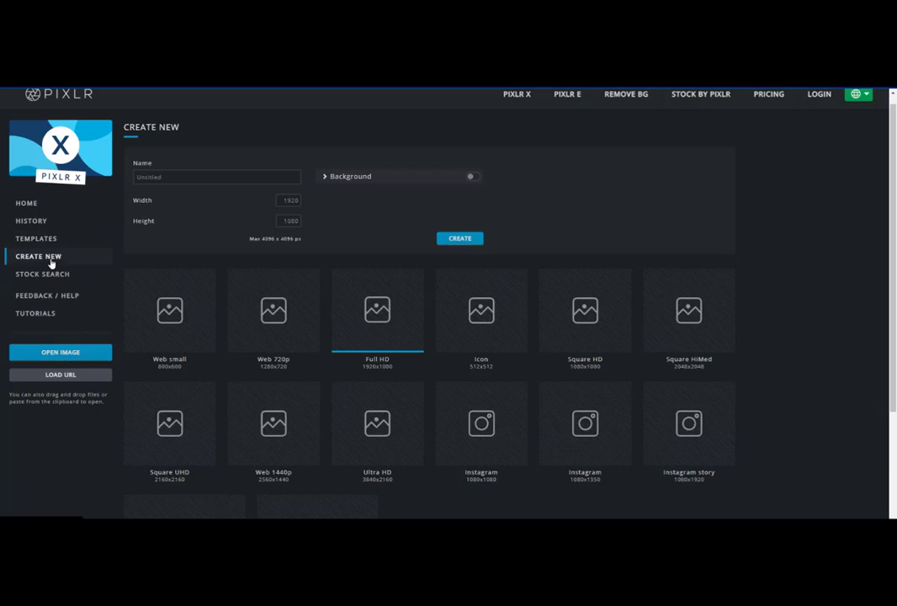
{"action": "left_click", "coordinate": [338, 183]}
{"action": "left_click", "coordinate": [339, 182]}
{"action": "scroll", "coordinate": [253, 252], "scroll_direction": "down", "scroll_amount": 2}
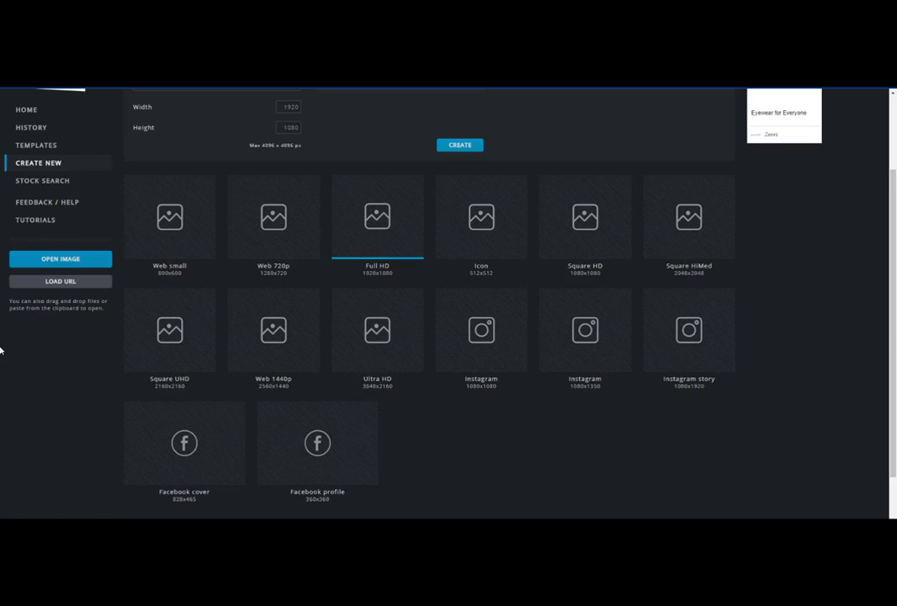
{"action": "scroll", "coordinate": [56, 335], "scroll_direction": "up", "scroll_amount": 1}
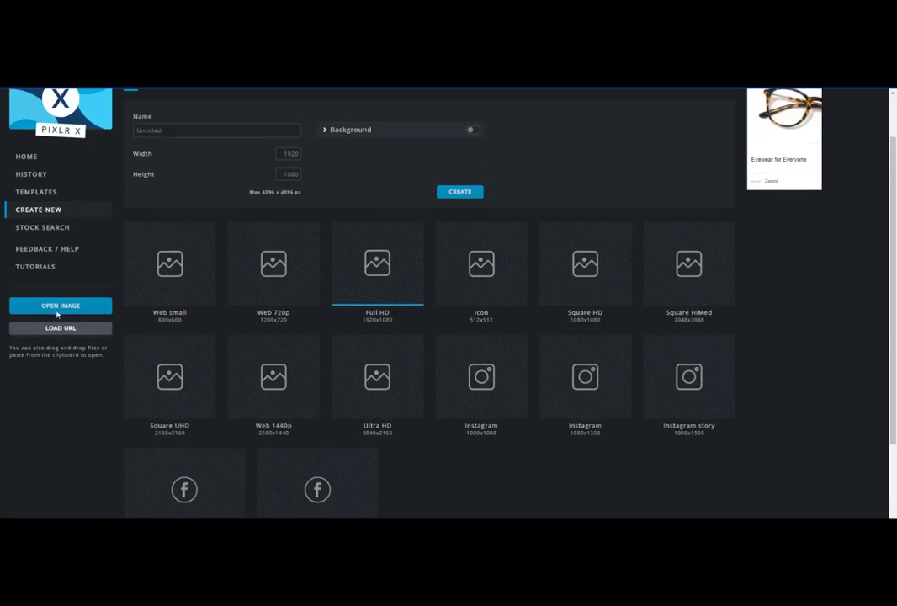
Step: Open Stock Search and search stock photos for outdoor
{"action": "left_click", "coordinate": [43, 227]}
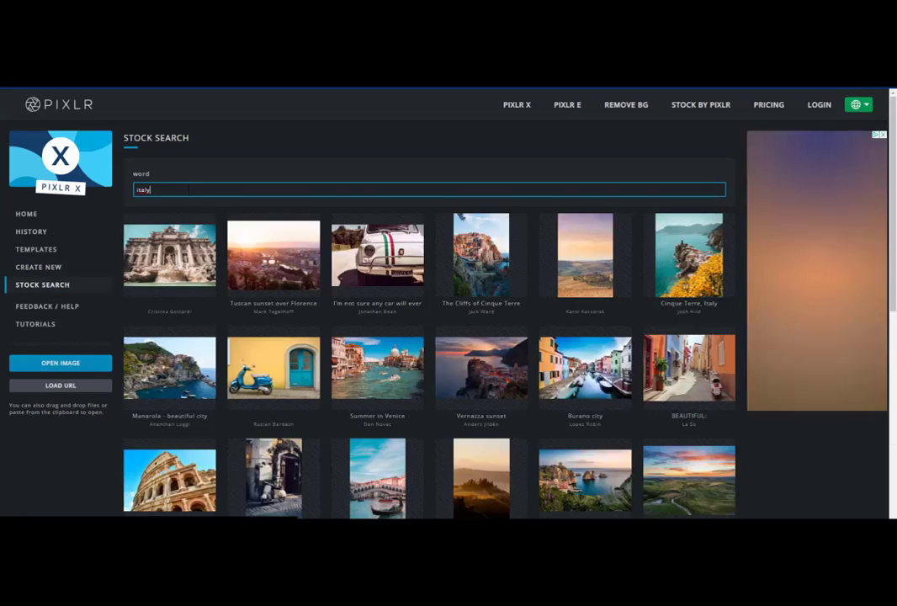
{"action": "left_click_drag", "start_coordinate": [187, 191], "coordinate": [121, 195]}
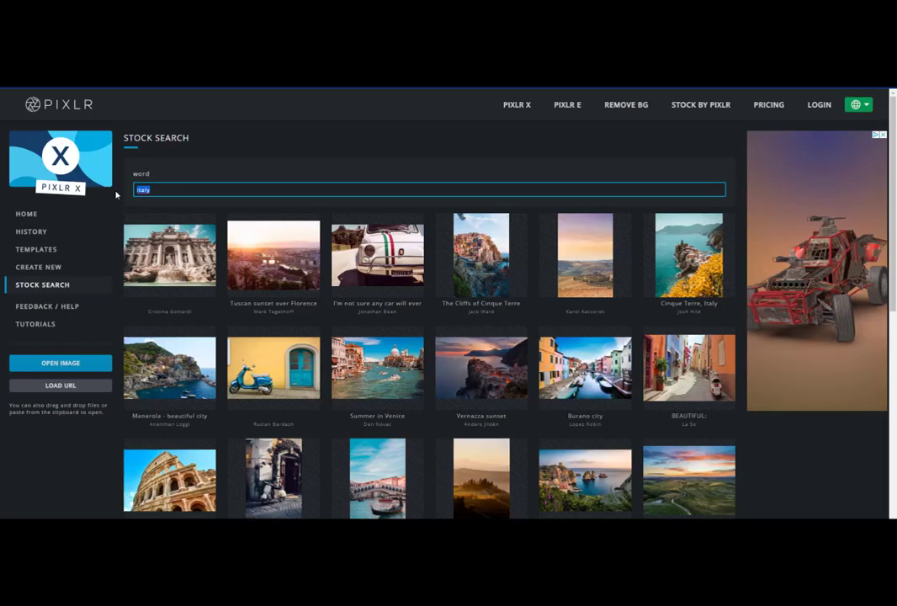
{"action": "type", "text": "out"}
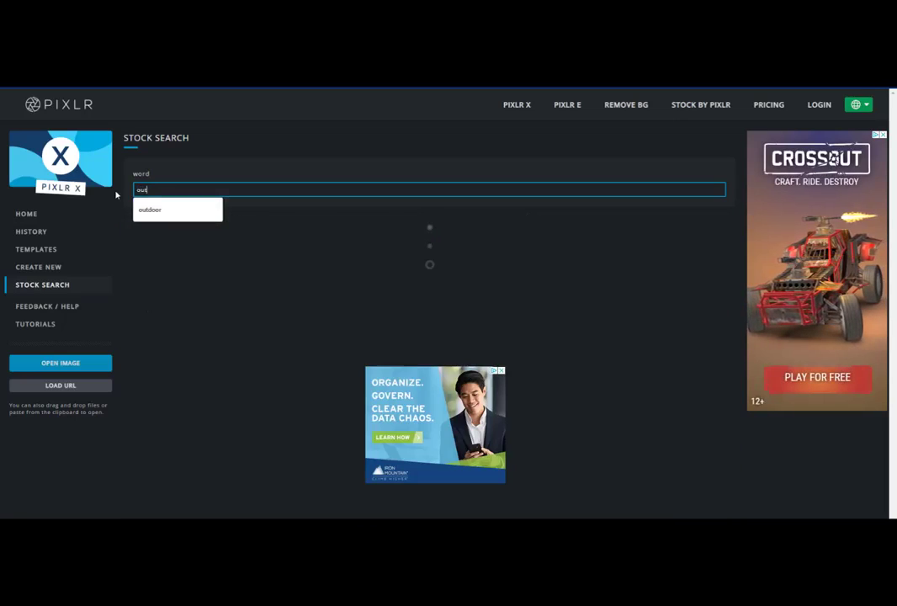
{"action": "type", "text": "door"}
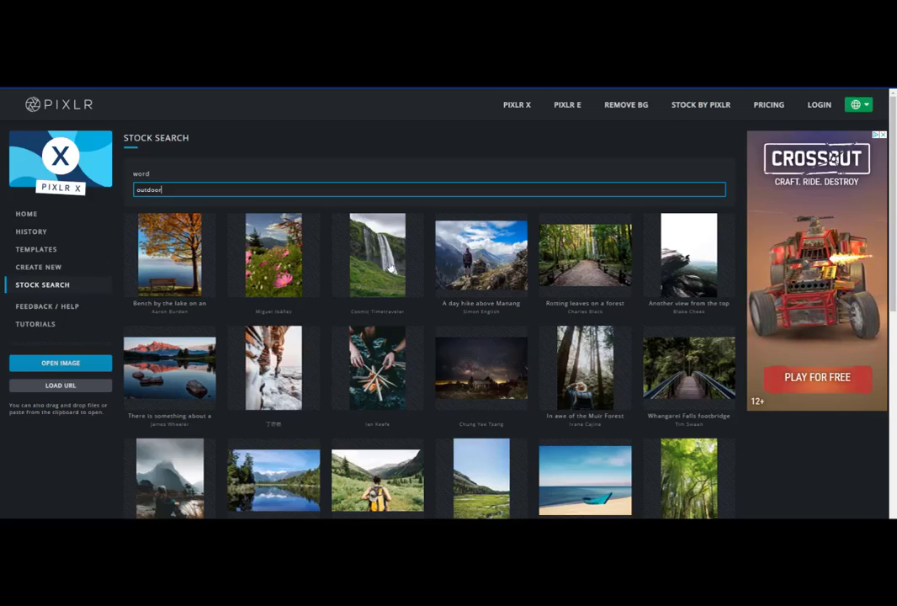
{"action": "scroll", "coordinate": [503, 313], "scroll_direction": "down", "scroll_amount": 5}
{"action": "scroll", "coordinate": [504, 313], "scroll_direction": "up", "scroll_amount": 5}
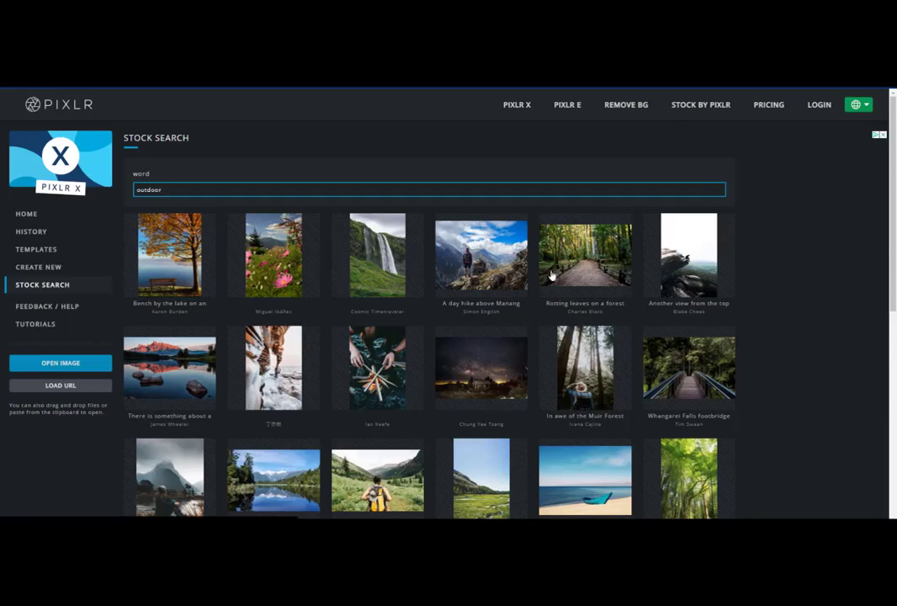
{"action": "scroll", "coordinate": [539, 276], "scroll_direction": "down", "scroll_amount": 1}
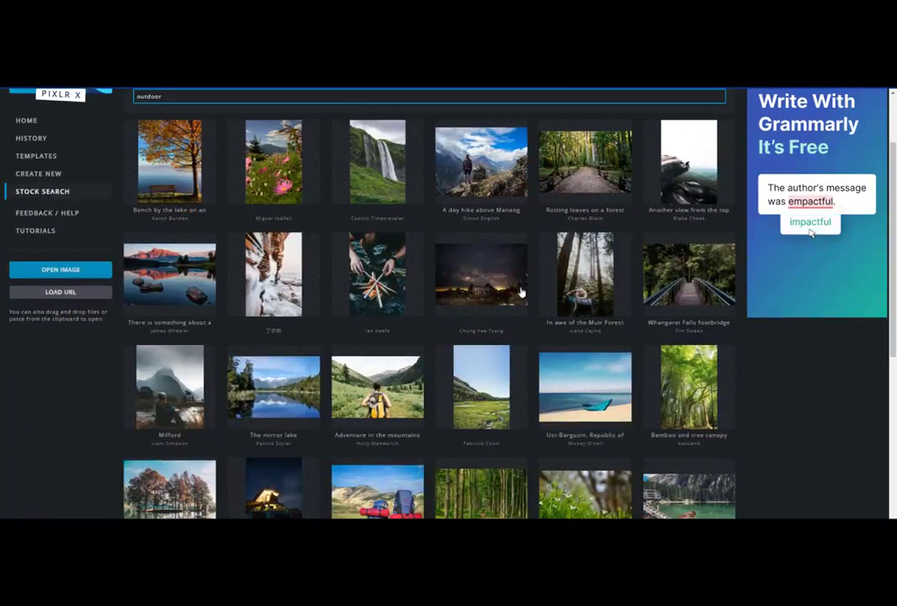
Step: Open the Tutorials link and play the Pixlr 2021 video on the YouTube channel
{"action": "left_click", "coordinate": [50, 233]}
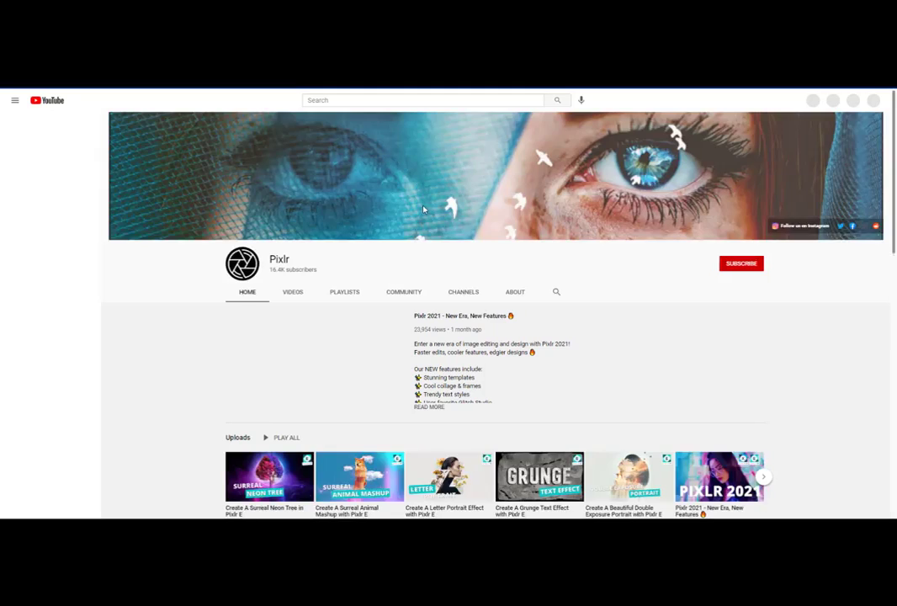
{"action": "scroll", "coordinate": [399, 268], "scroll_direction": "down", "scroll_amount": 4}
{"action": "scroll", "coordinate": [400, 269], "scroll_direction": "up", "scroll_amount": 4}
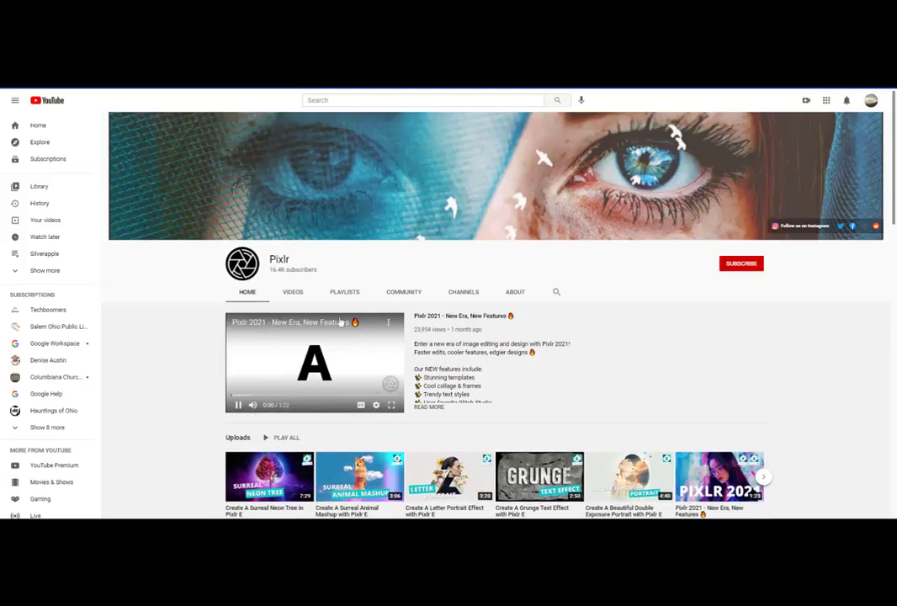
{"action": "left_click", "coordinate": [238, 404]}
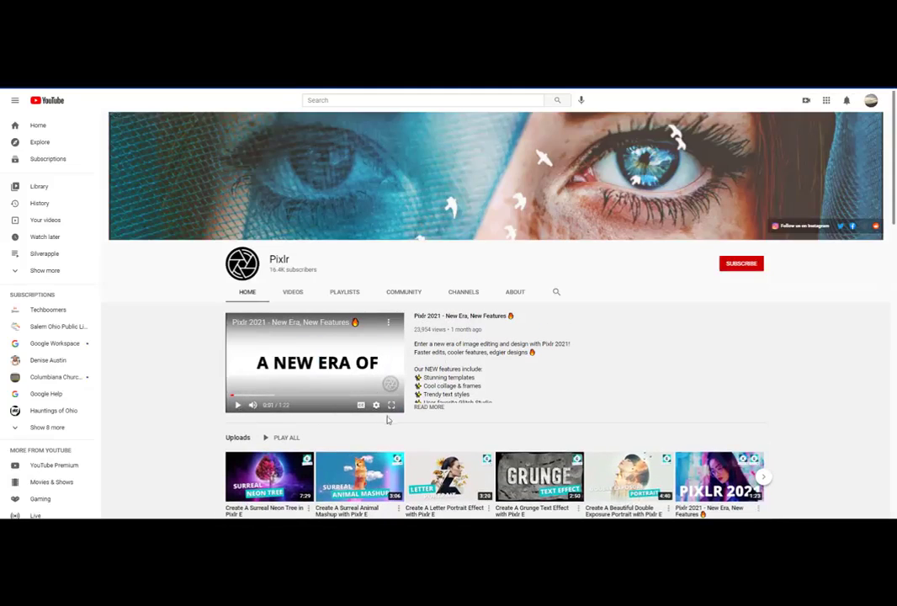
{"action": "scroll", "coordinate": [386, 418], "scroll_direction": "down", "scroll_amount": 3}
{"action": "scroll", "coordinate": [386, 421], "scroll_direction": "down", "scroll_amount": 3}
{"action": "scroll", "coordinate": [375, 405], "scroll_direction": "up", "scroll_amount": 6}
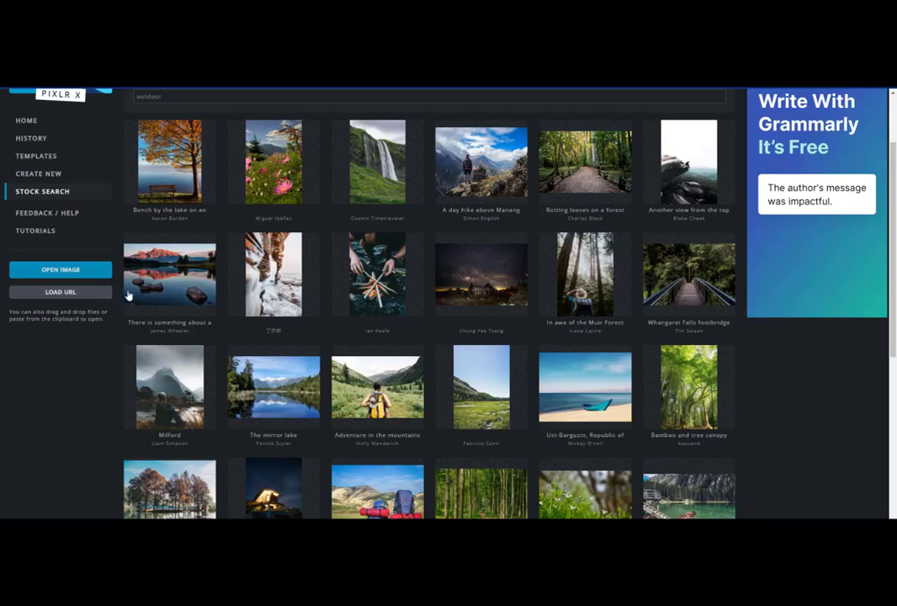
Step: Create a new Square HD 1080x1080 canvas named sample
{"action": "scroll", "coordinate": [231, 313], "scroll_direction": "up", "scroll_amount": 2}
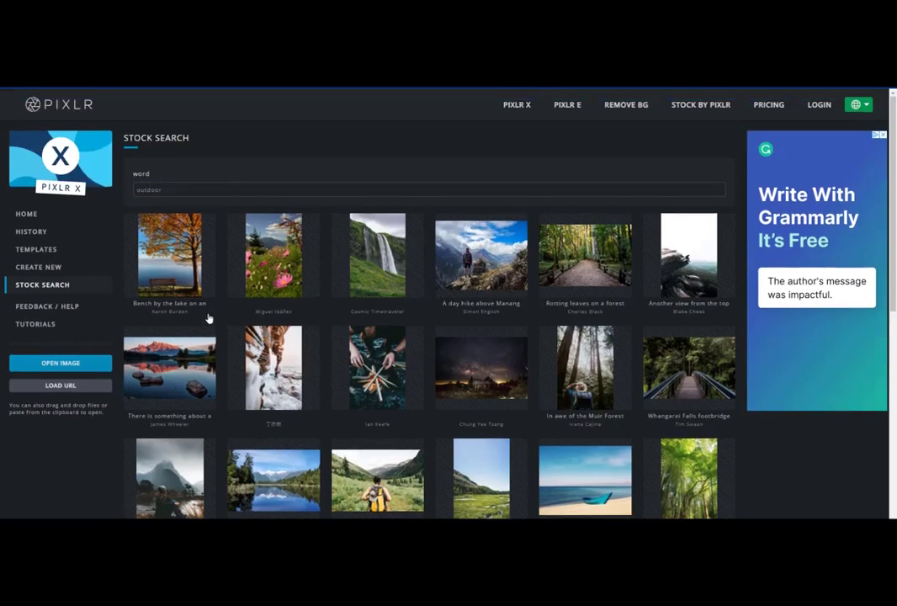
{"action": "left_click", "coordinate": [54, 270]}
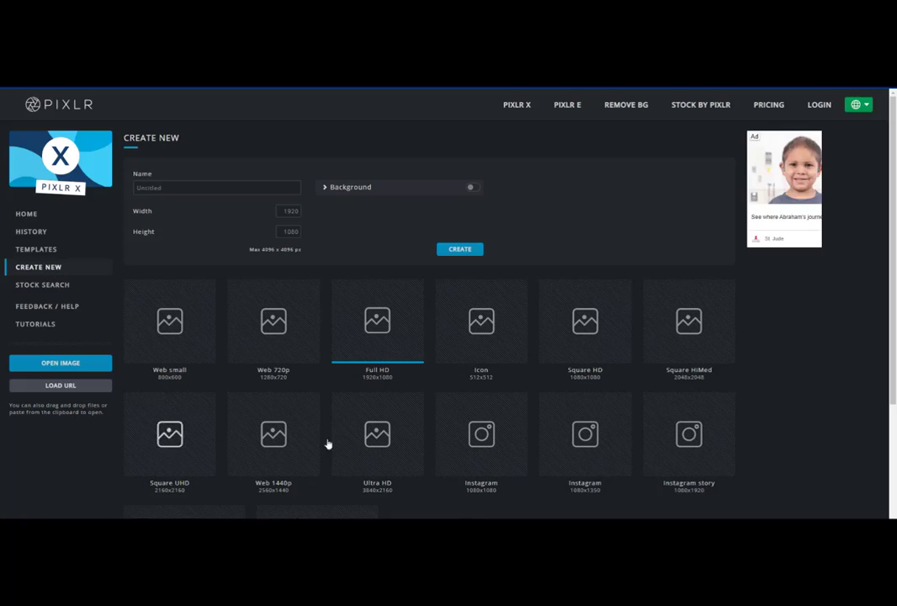
{"action": "left_click", "coordinate": [587, 340]}
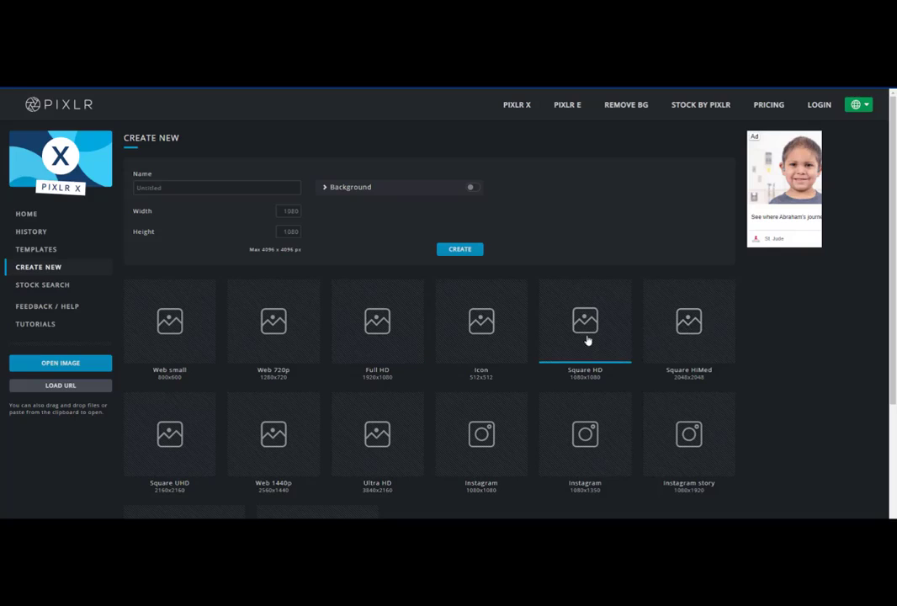
{"action": "left_click", "coordinate": [185, 184]}
{"action": "type", "text": "sample"}
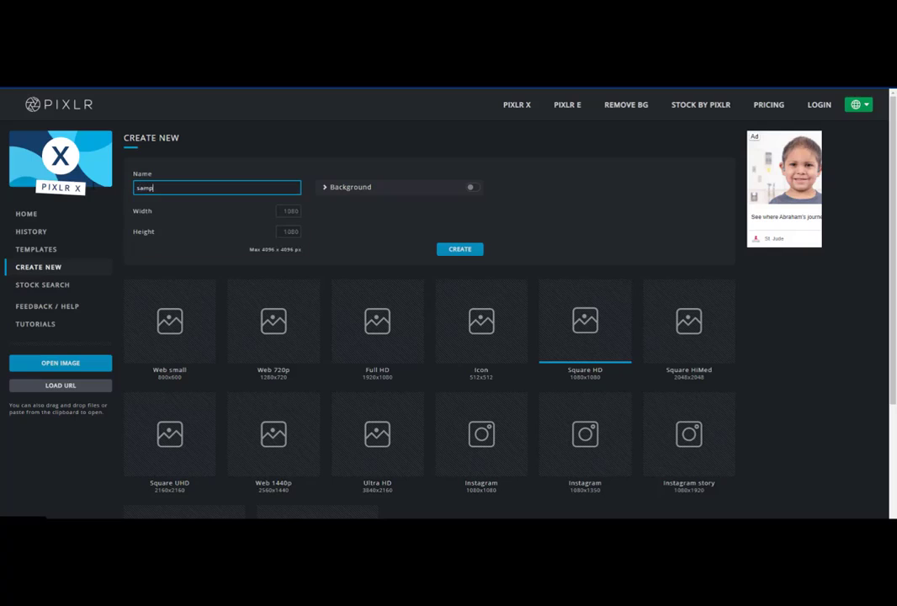
{"action": "left_click", "coordinate": [456, 251]}
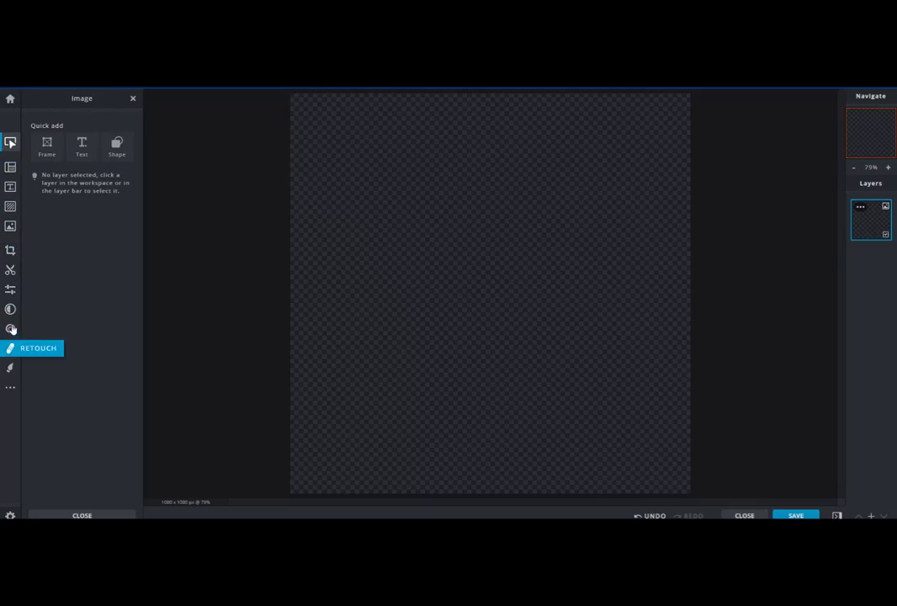
Step: Search stock photos for outdoor and add the pink wildflowers and mountains photo as a layer in the current canvas
{"action": "left_click", "coordinate": [10, 229]}
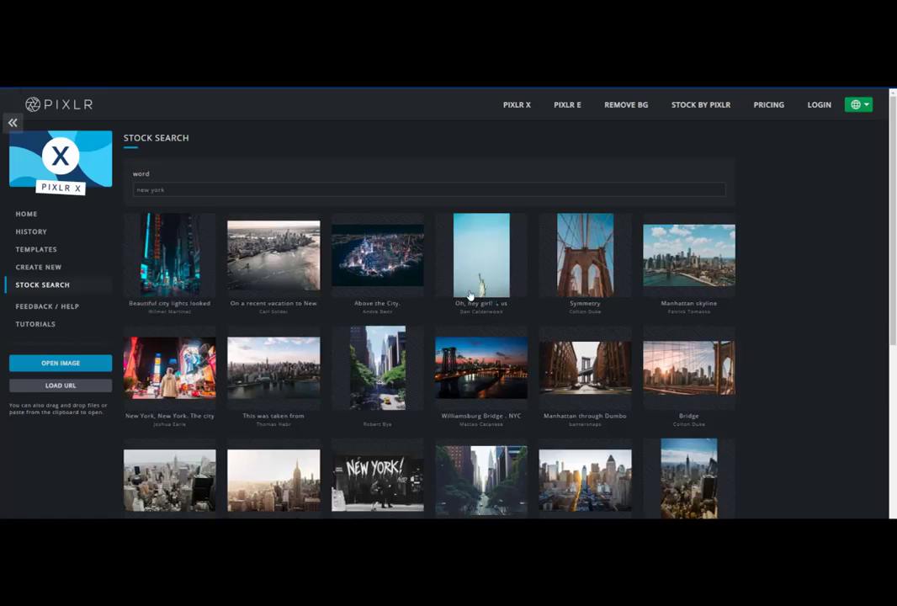
{"action": "left_click_drag", "start_coordinate": [170, 191], "coordinate": [111, 197]}
{"action": "type", "text": "outdoor"}
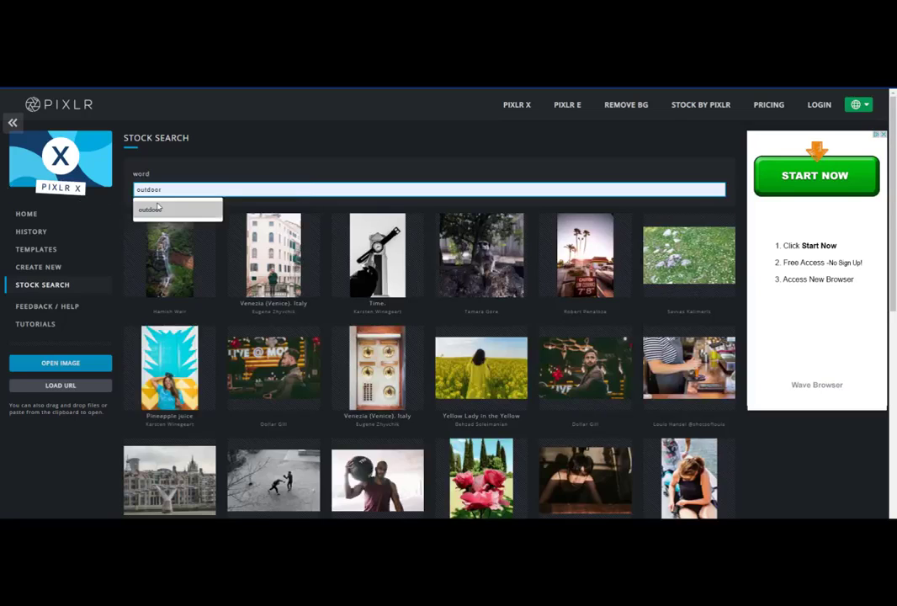
{"action": "left_click", "coordinate": [165, 208]}
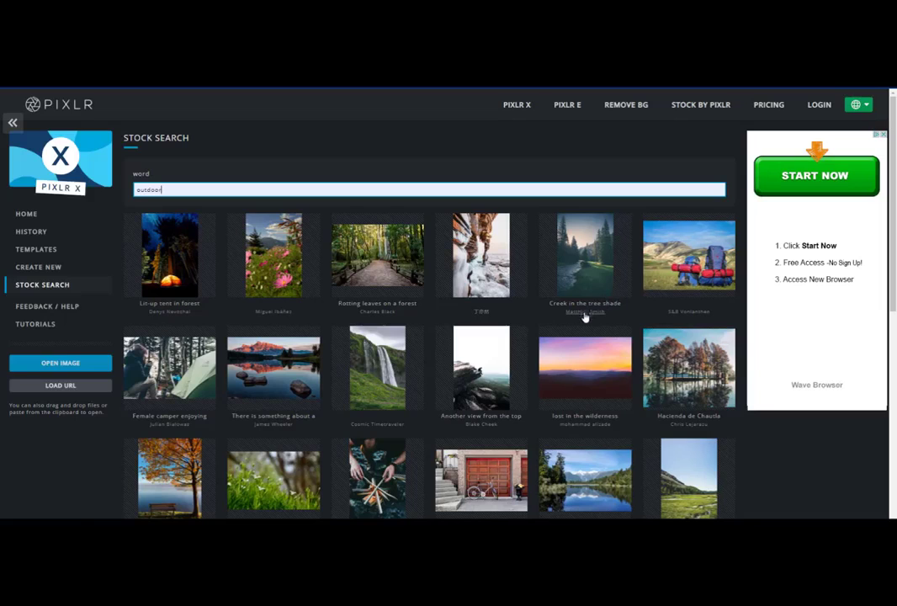
{"action": "left_click", "coordinate": [280, 281]}
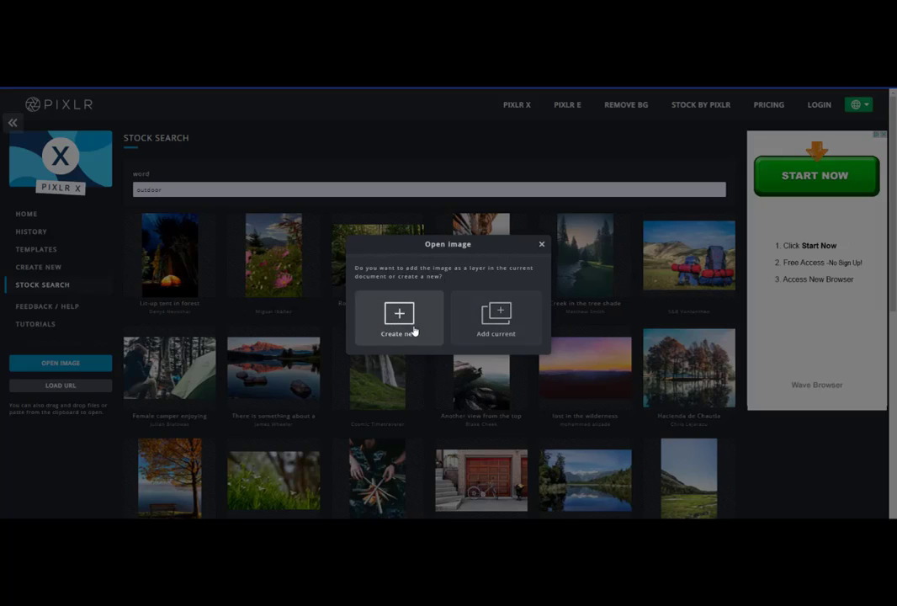
{"action": "left_click", "coordinate": [509, 321]}
Step: Move and enlarge the photo so it fills the whole canvas
{"action": "left_click_drag", "start_coordinate": [557, 274], "coordinate": [542, 465]}
{"action": "left_click_drag", "start_coordinate": [630, 276], "coordinate": [584, 385]}
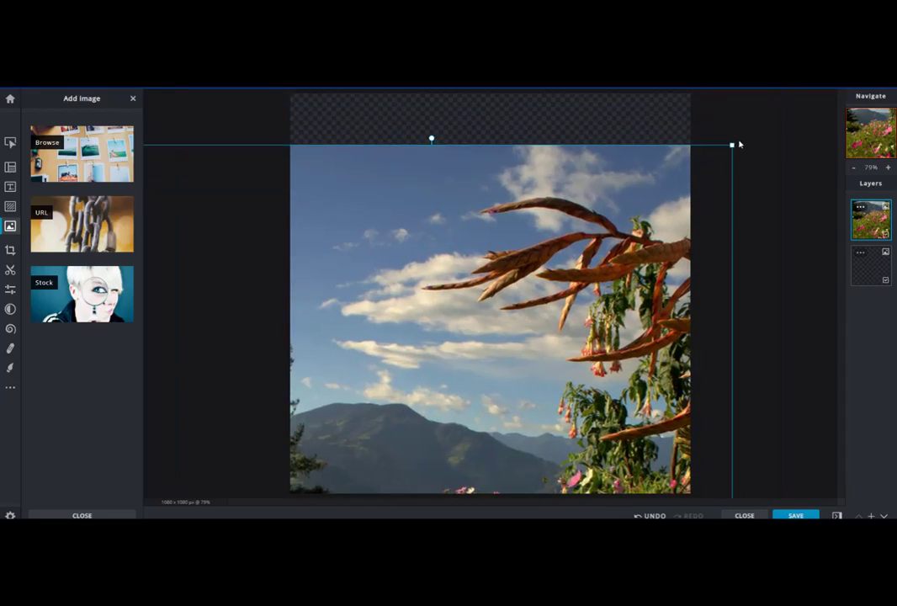
{"action": "left_click_drag", "start_coordinate": [731, 145], "coordinate": [647, 121]}
{"action": "mouse_move", "coordinate": [620, 228]}
{"action": "left_mouse_down"}
{"action": "mouse_move", "coordinate": [630, 148]}
{"action": "mouse_move", "coordinate": [631, 237]}
{"action": "left_mouse_up"}
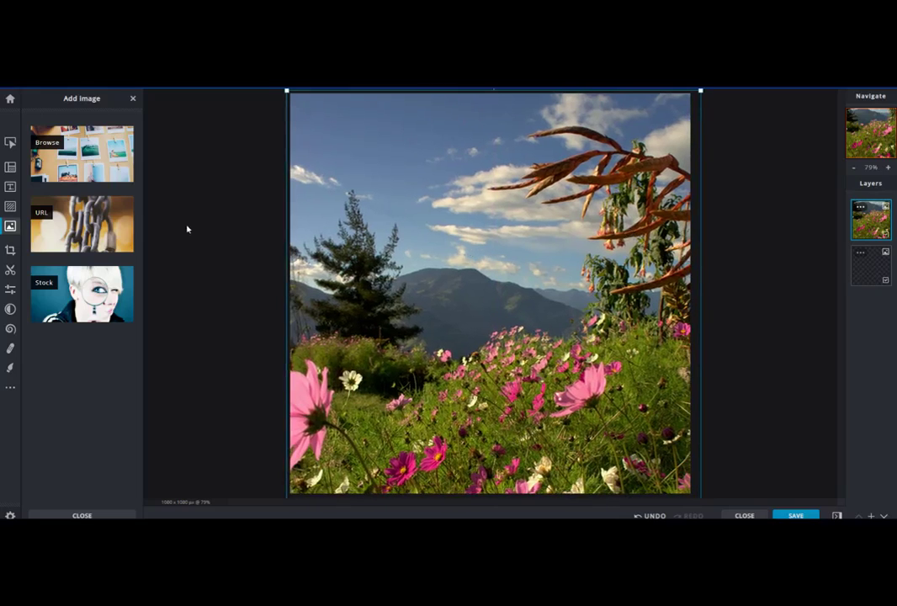
Step: Add the "Keep it SIMPLE Stupid" text template to the canvas
{"action": "left_click", "coordinate": [10, 169]}
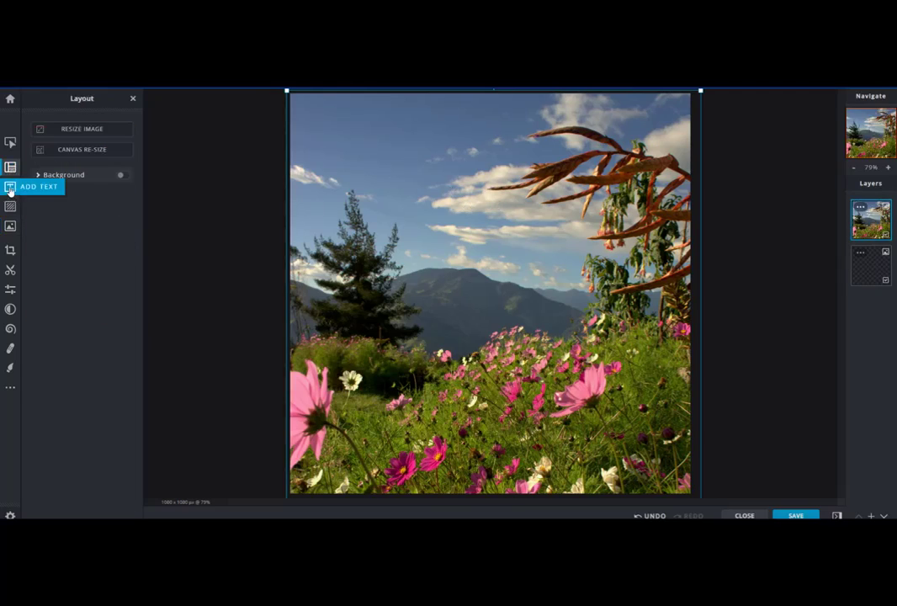
{"action": "left_click", "coordinate": [10, 189]}
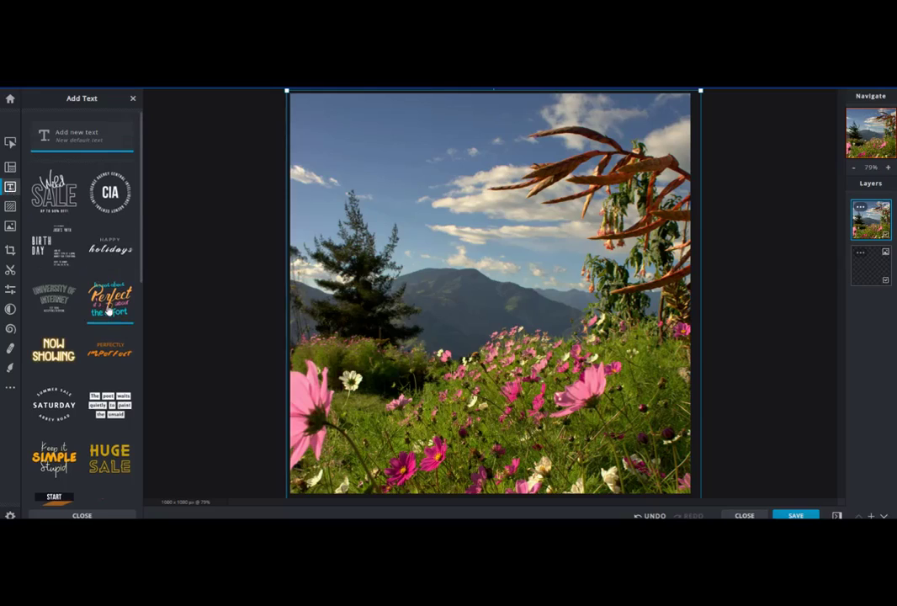
{"action": "scroll", "coordinate": [108, 311], "scroll_direction": "down", "scroll_amount": 2}
{"action": "scroll", "coordinate": [108, 311], "scroll_direction": "down", "scroll_amount": 2}
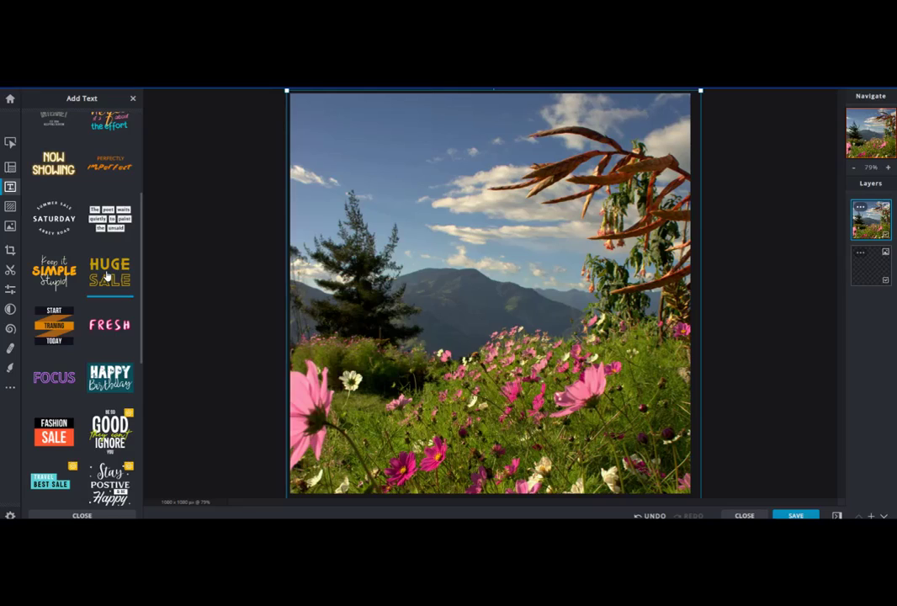
{"action": "left_click", "coordinate": [54, 271]}
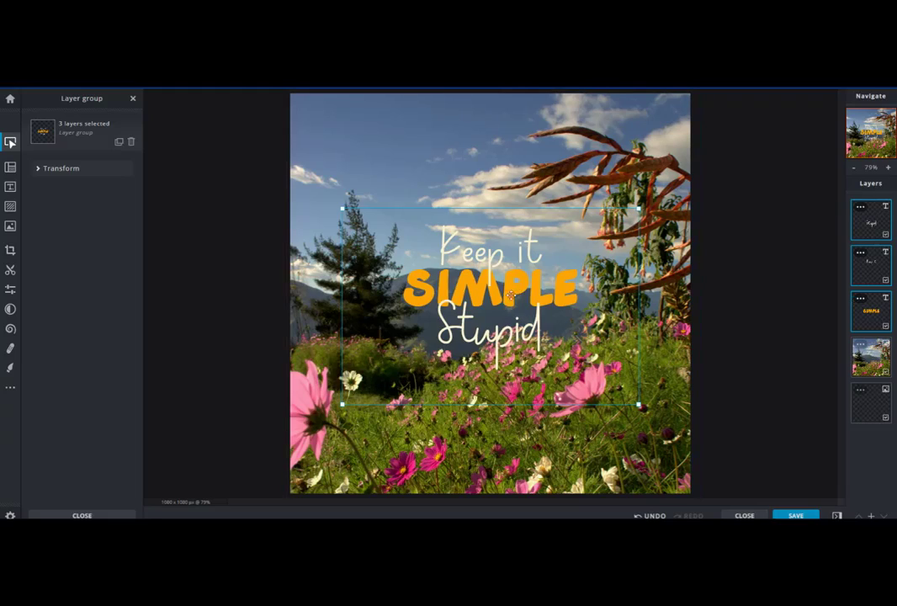
Step: Change the "Keep it" text line to Salem
{"action": "left_click", "coordinate": [871, 310]}
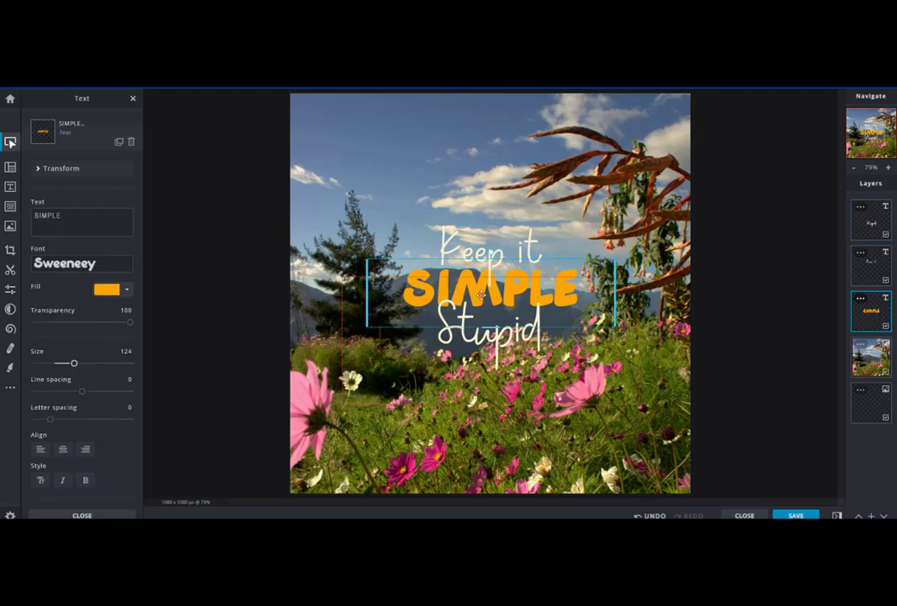
{"action": "left_click_drag", "start_coordinate": [468, 301], "coordinate": [463, 313]}
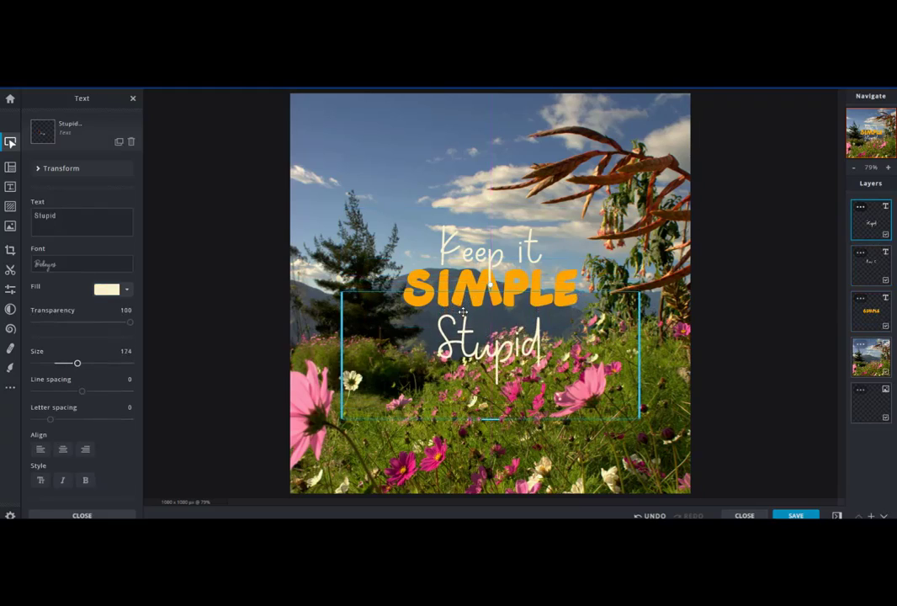
{"action": "left_click_drag", "start_coordinate": [489, 253], "coordinate": [493, 246]}
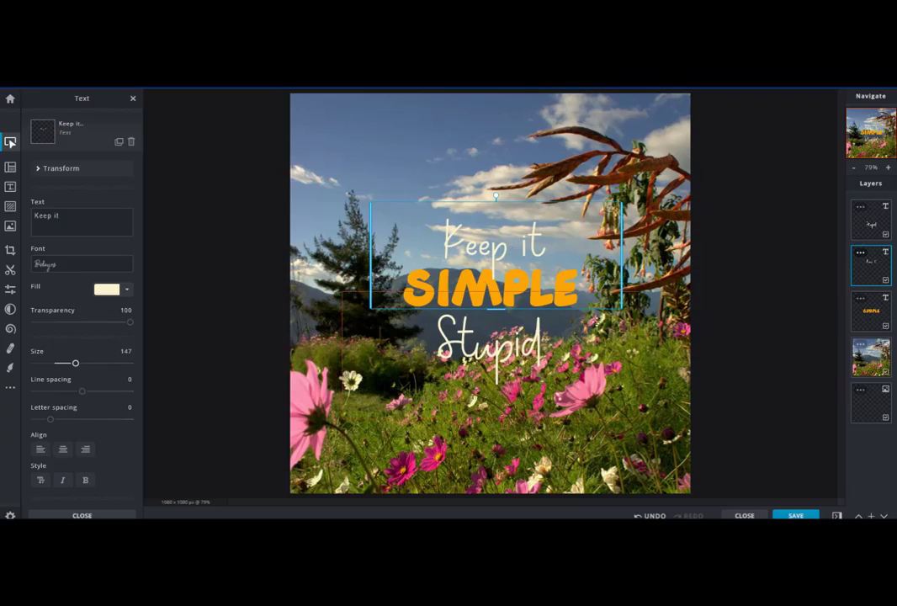
{"action": "left_click", "coordinate": [69, 217]}
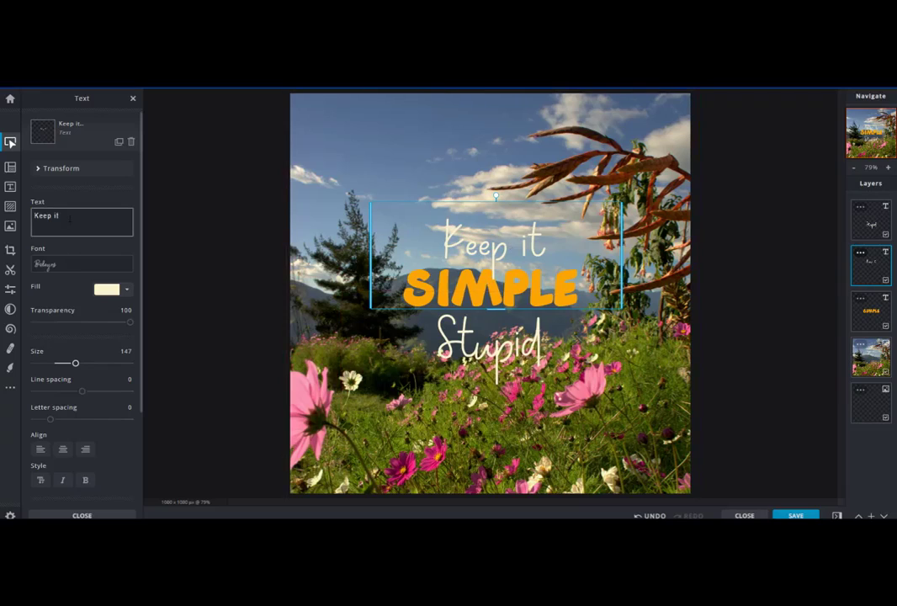
{"action": "left_click_drag", "start_coordinate": [70, 218], "coordinate": [7, 226]}
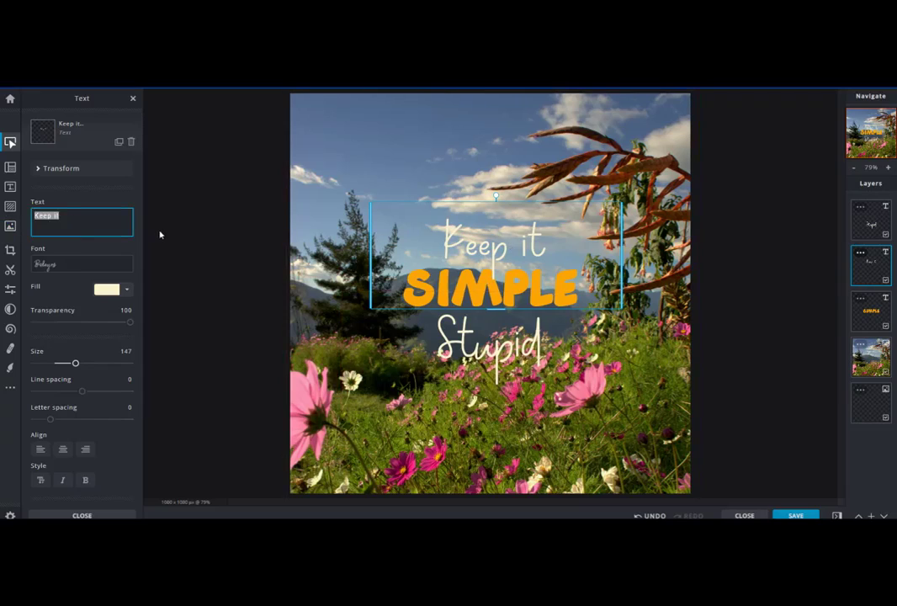
{"action": "type", "text": "C"}
{"action": "key", "text": "BackSpace"}
{"action": "type", "text": "Sal"}
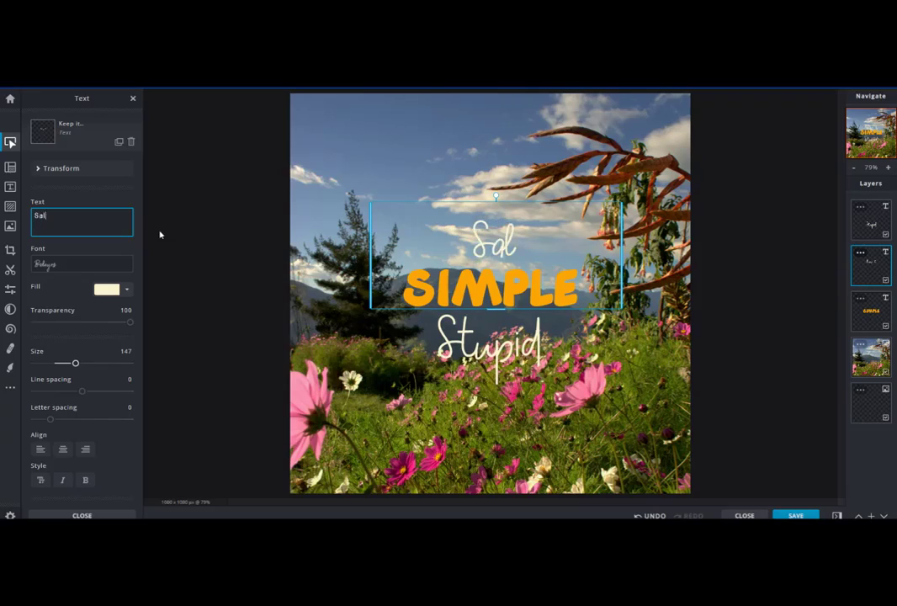
{"action": "type", "text": "em I"}
{"action": "key", "text": "BackSpace"}
{"action": "key", "text": "BackSpace"}
Step: Set the SIMPLE text's font to Adeft and change its text to Public
{"action": "left_click", "coordinate": [490, 292]}
{"action": "left_click", "coordinate": [882, 314]}
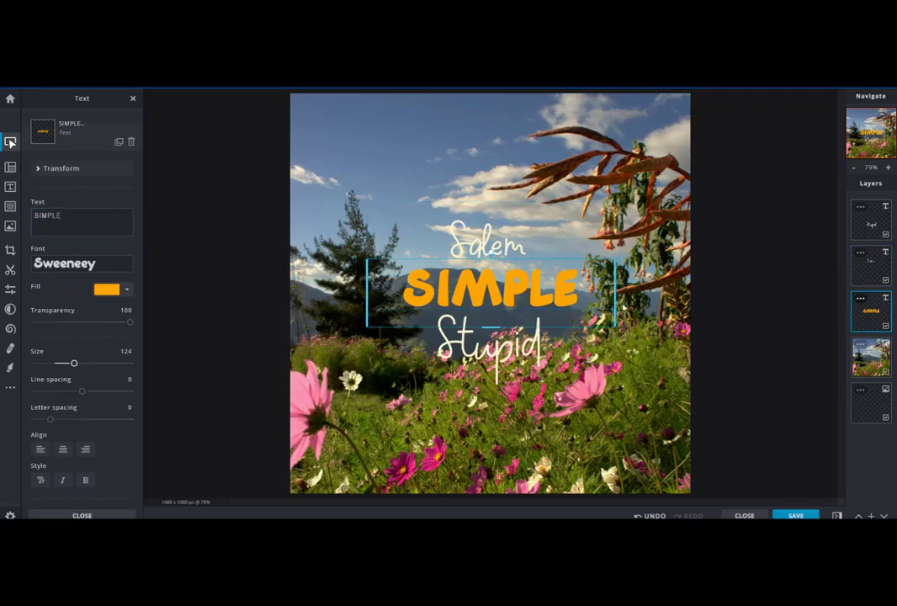
{"action": "left_click", "coordinate": [102, 266]}
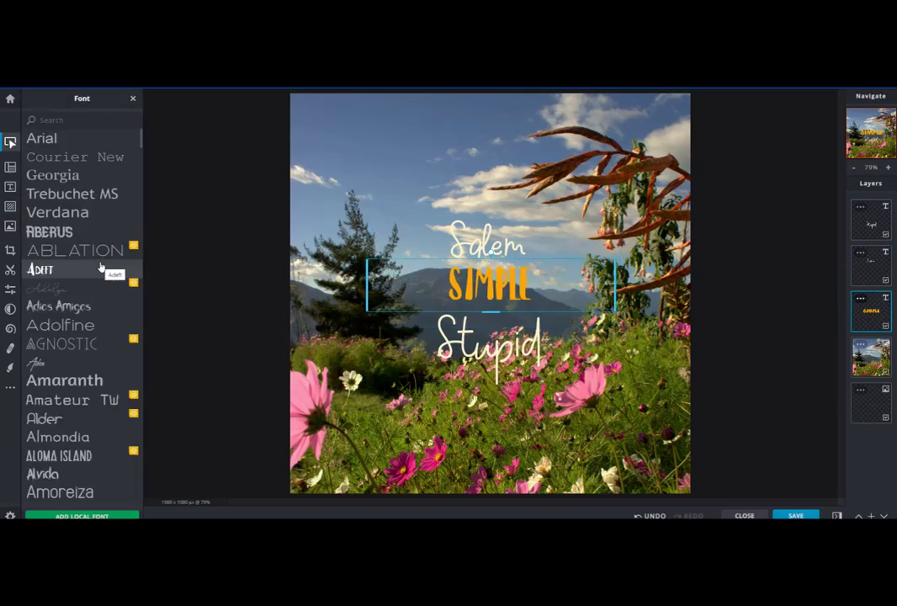
{"action": "left_click", "coordinate": [101, 267]}
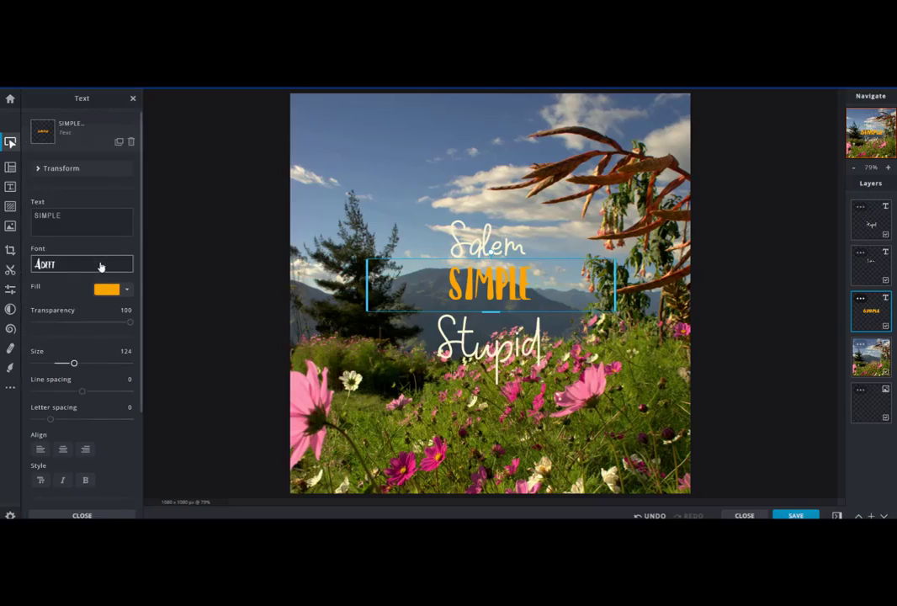
{"action": "left_click", "coordinate": [82, 220]}
{"action": "key", "text": "ctrl+a"}
{"action": "type", "text": "Pyblic"}
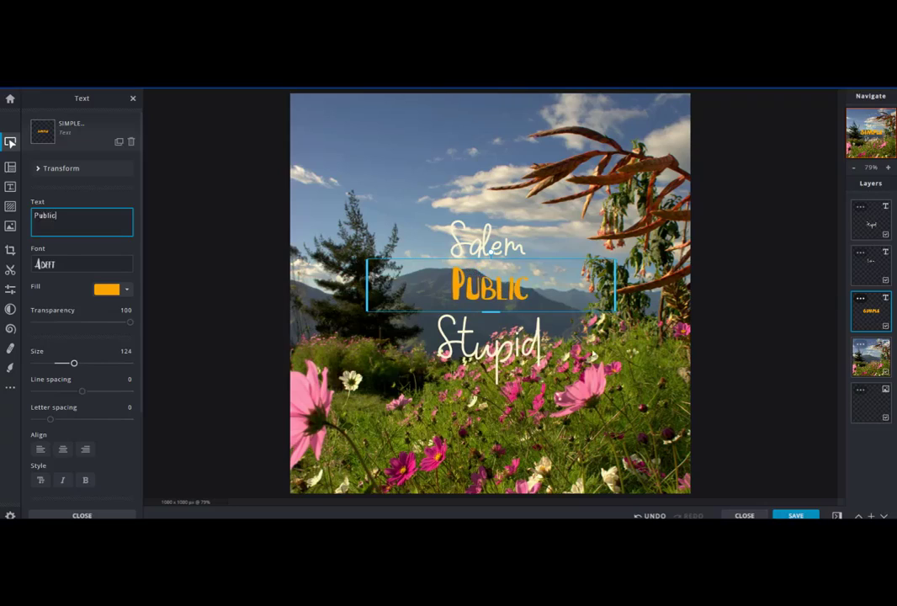
Step: Change the Stupid text line to Library and move it up slightly under Public
{"action": "left_click", "coordinate": [512, 346]}
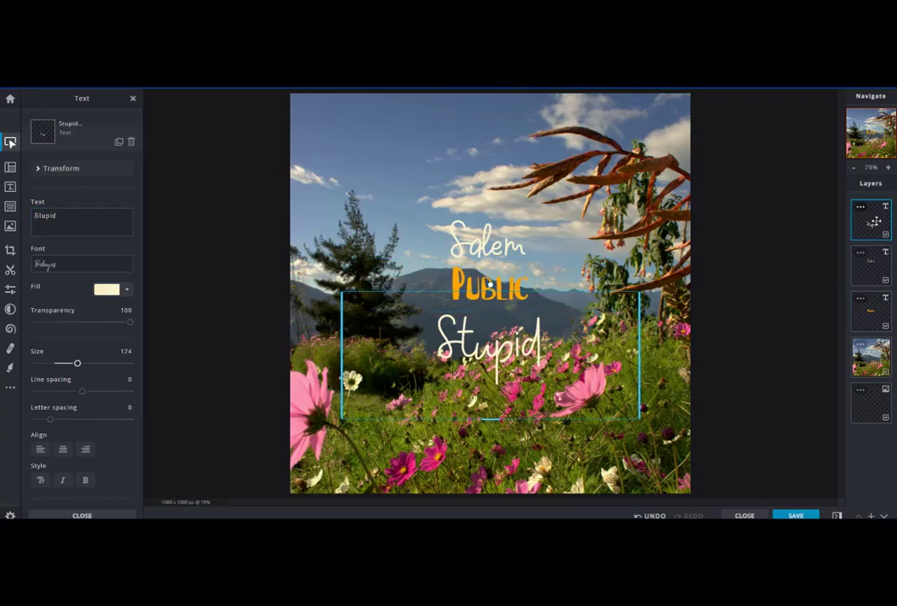
{"action": "left_click", "coordinate": [67, 220]}
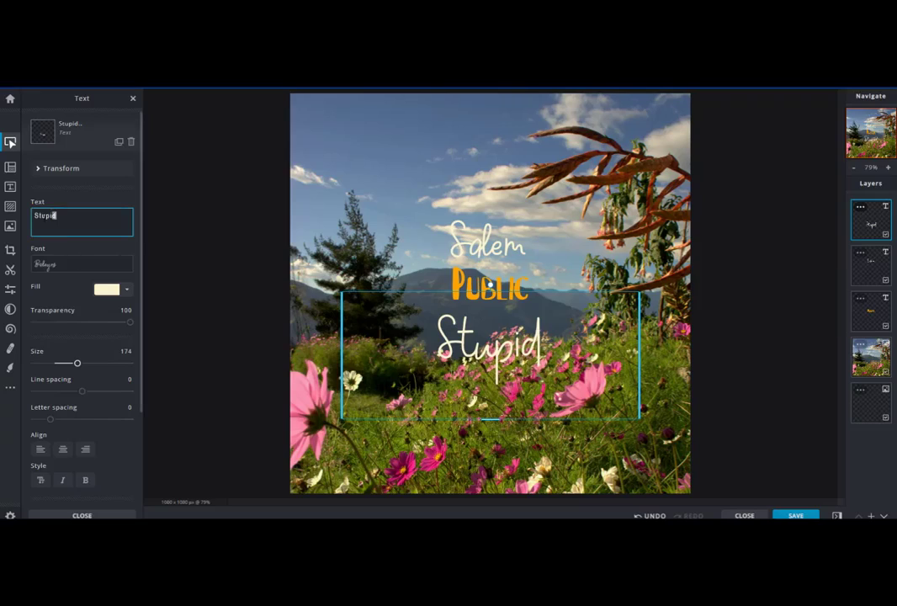
{"action": "key", "text": "ctrl+a"}
{"action": "type", "text": "Librar"}
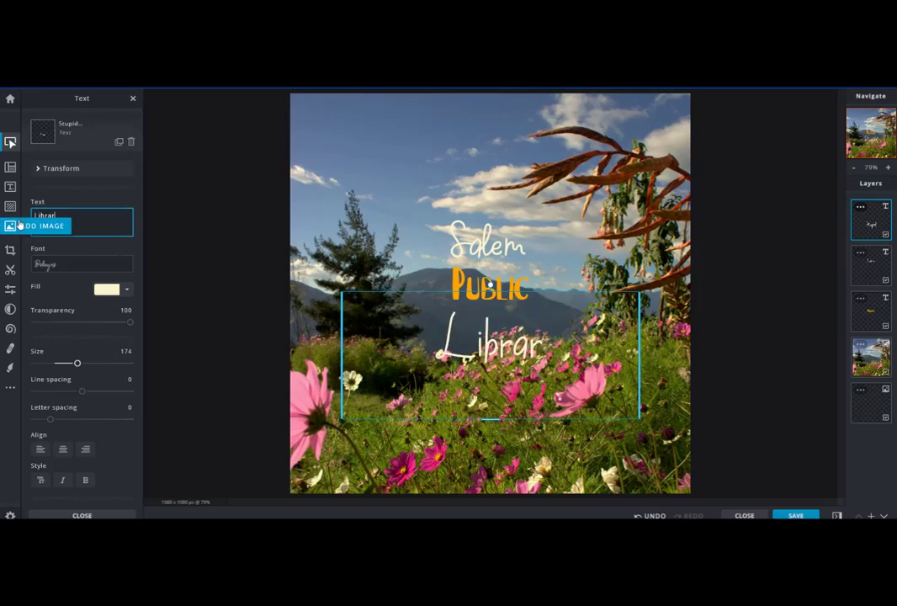
{"action": "type", "text": "y"}
{"action": "left_click", "coordinate": [590, 345]}
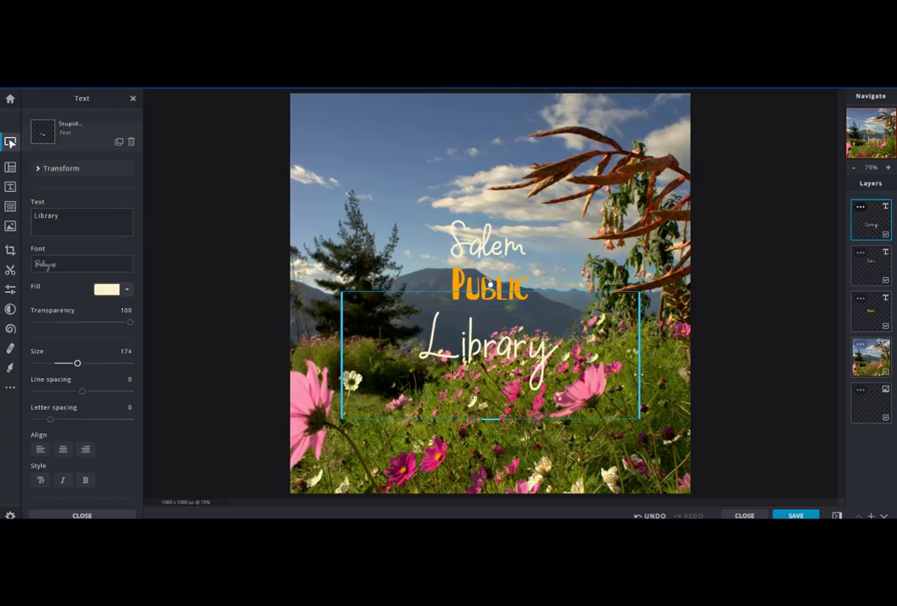
{"action": "left_click_drag", "start_coordinate": [357, 299], "coordinate": [368, 275]}
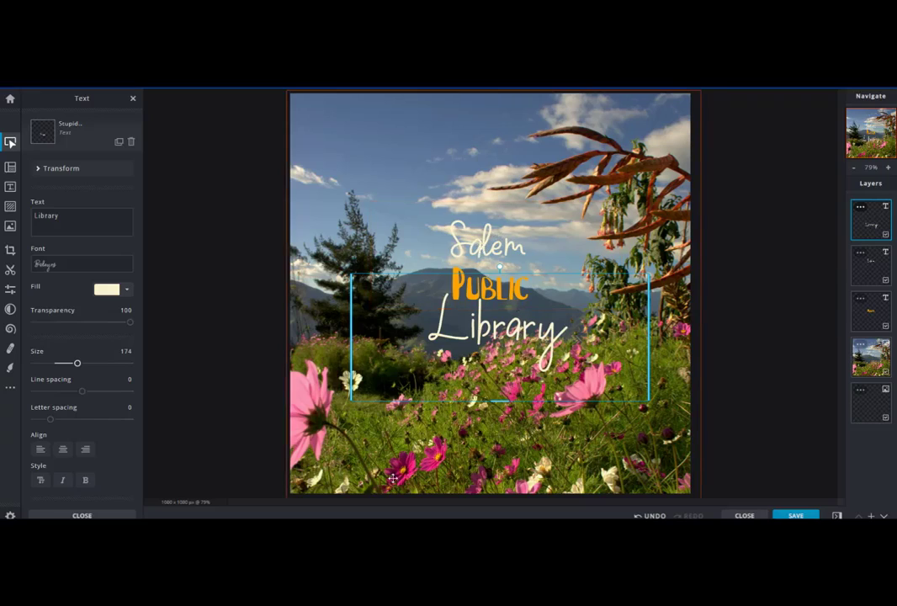
Step: Browse the shape element categories
{"action": "left_click", "coordinate": [11, 208]}
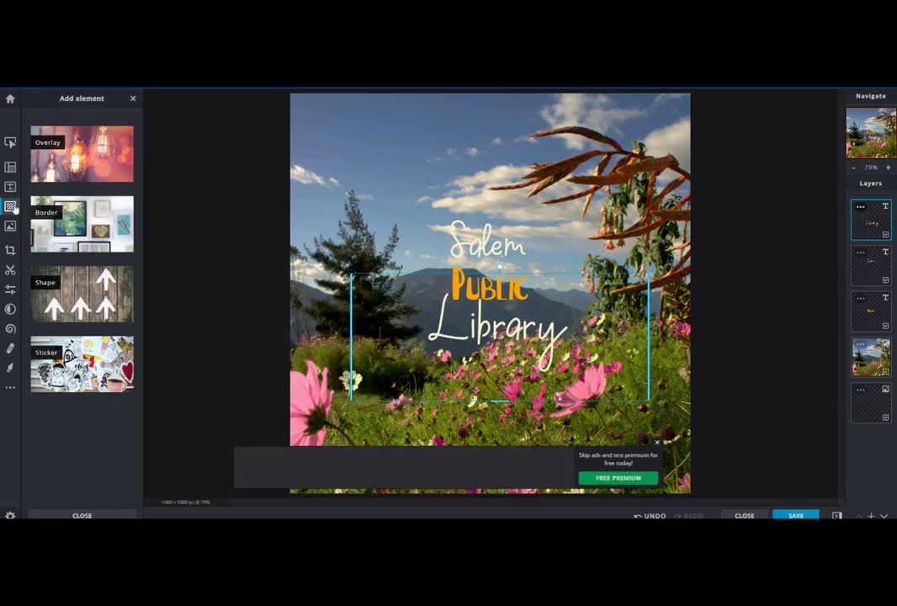
{"action": "left_click", "coordinate": [71, 302]}
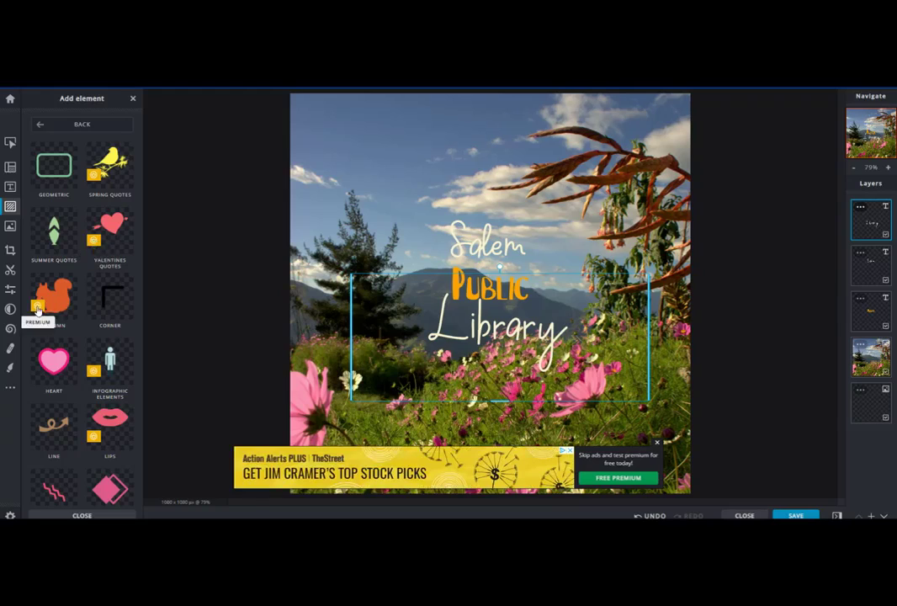
{"action": "scroll", "coordinate": [89, 373], "scroll_direction": "down", "scroll_amount": 3}
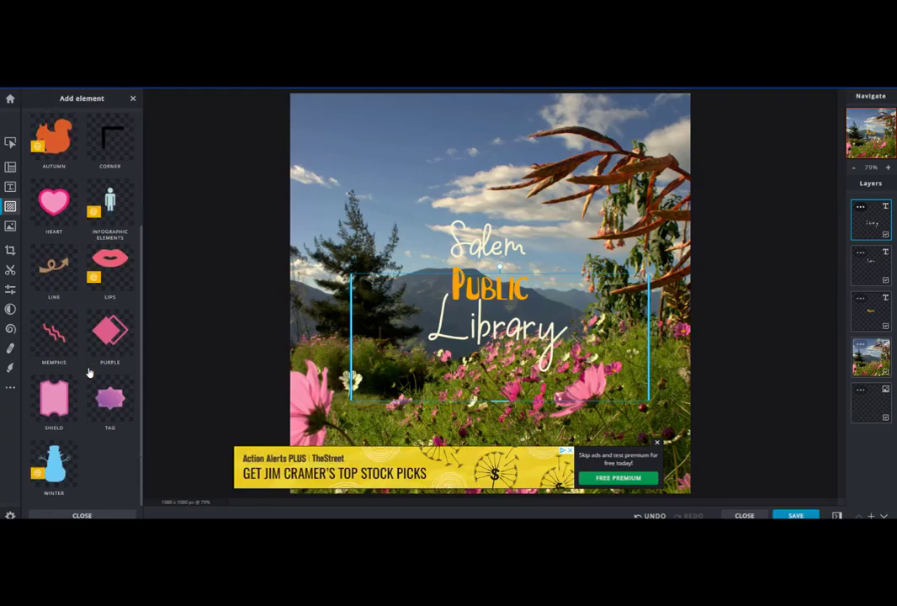
{"action": "scroll", "coordinate": [89, 373], "scroll_direction": "up", "scroll_amount": 3}
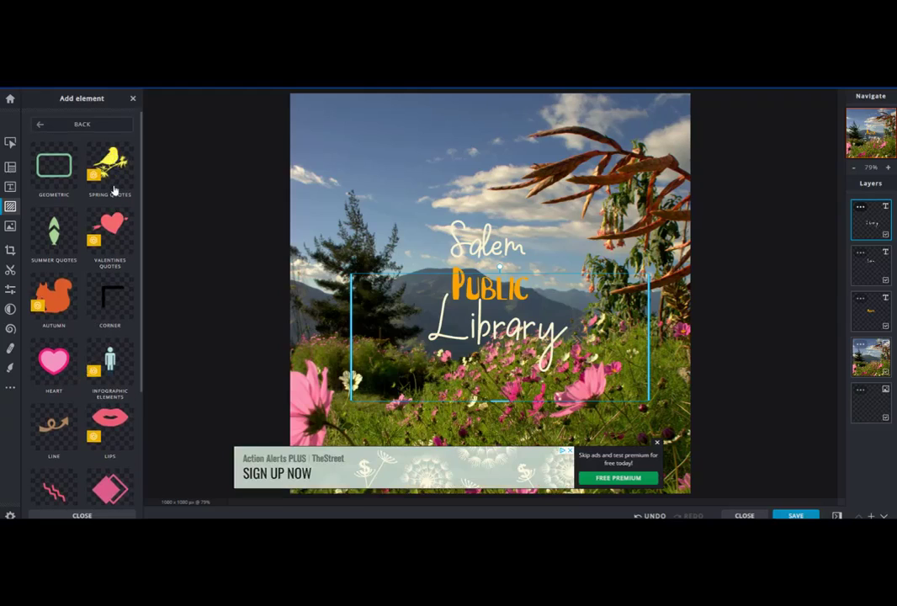
{"action": "scroll", "coordinate": [114, 190], "scroll_direction": "down", "scroll_amount": 3}
{"action": "scroll", "coordinate": [120, 351], "scroll_direction": "up", "scroll_amount": 3}
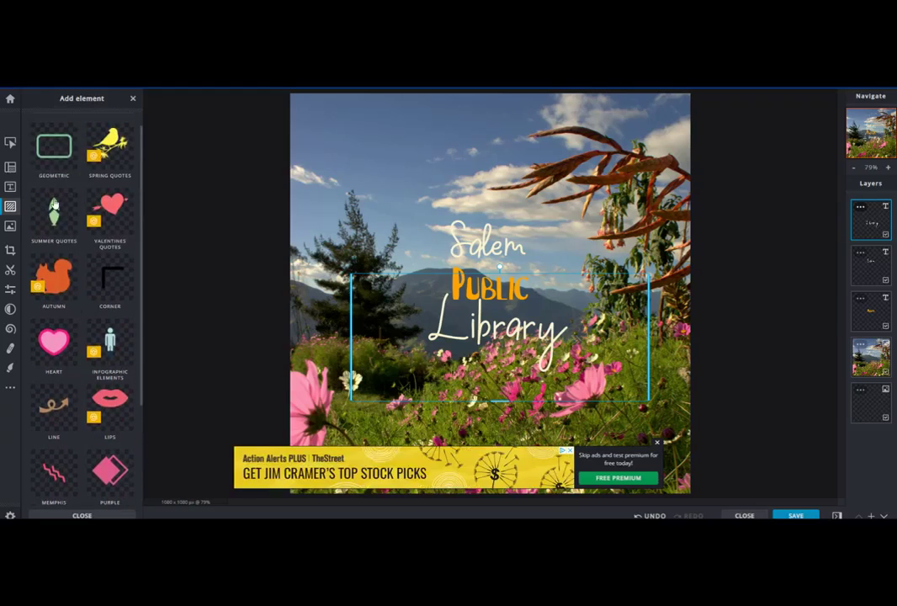
{"action": "scroll", "coordinate": [53, 204], "scroll_direction": "up", "scroll_amount": 1}
{"action": "left_click", "coordinate": [47, 106]}
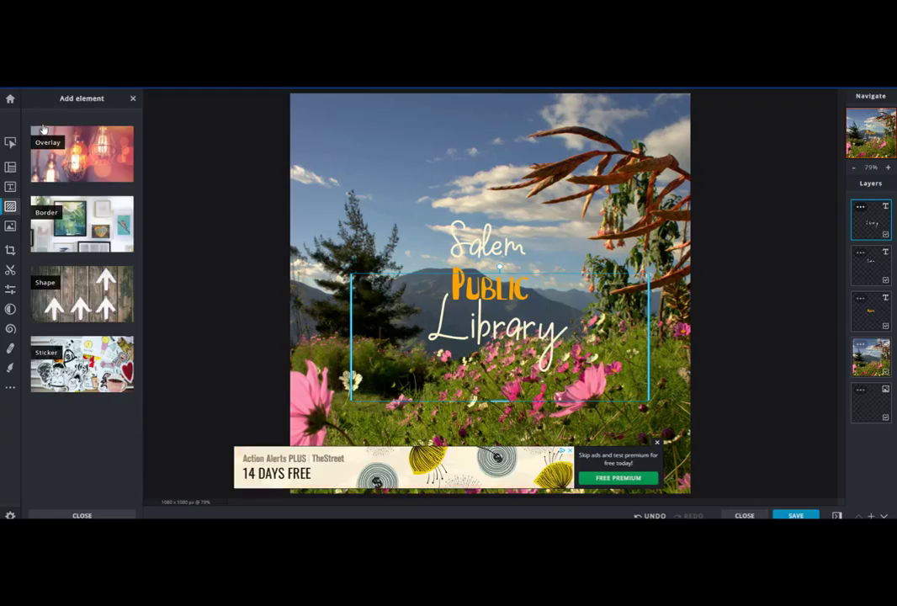
Step: Add the llama reading a book sticker to the canvas
{"action": "left_click", "coordinate": [59, 362]}
{"action": "left_click", "coordinate": [52, 248]}
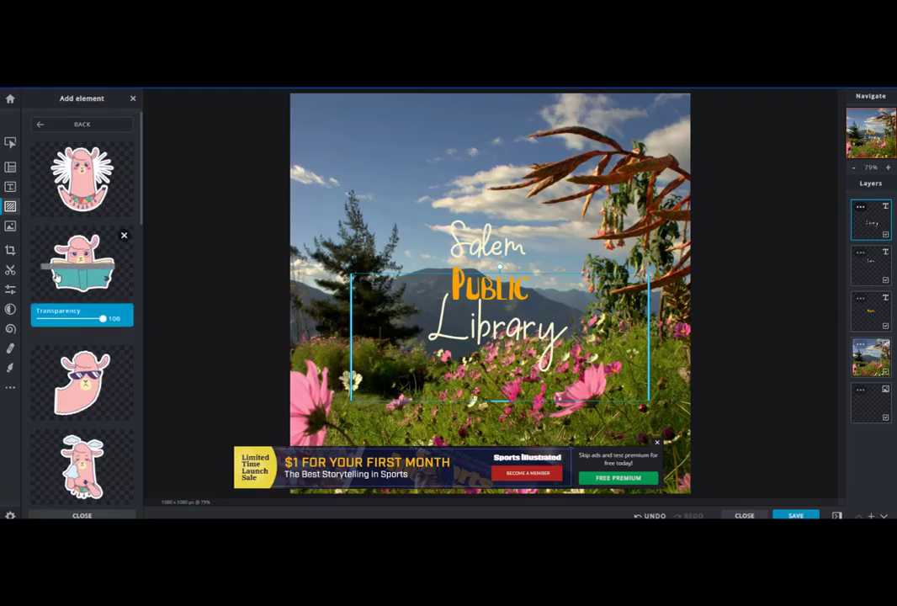
{"action": "left_click", "coordinate": [55, 274]}
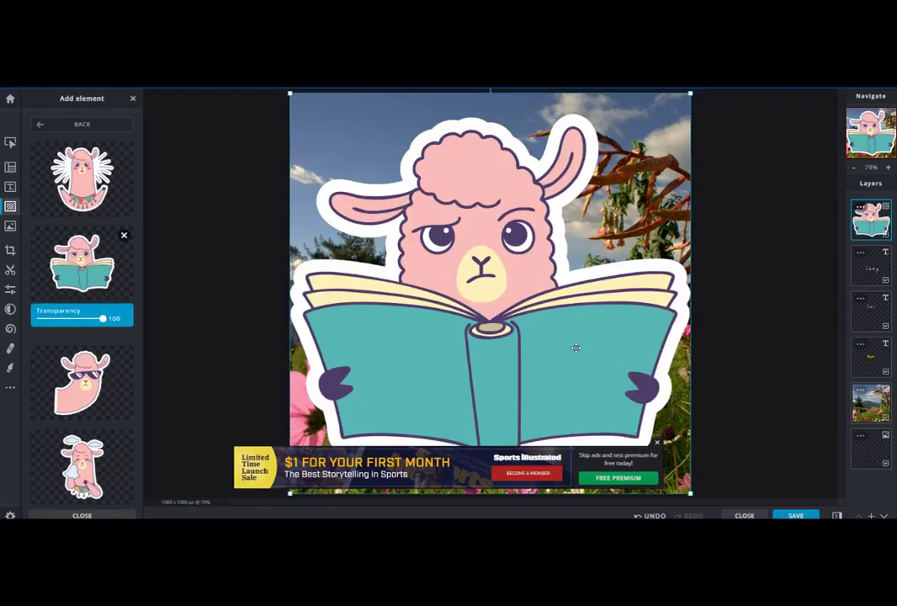
Step: Shrink the llama sticker and place it in the lower left of the canvas
{"action": "left_click_drag", "start_coordinate": [689, 93], "coordinate": [469, 315]}
{"action": "left_click_drag", "start_coordinate": [469, 359], "coordinate": [468, 362]}
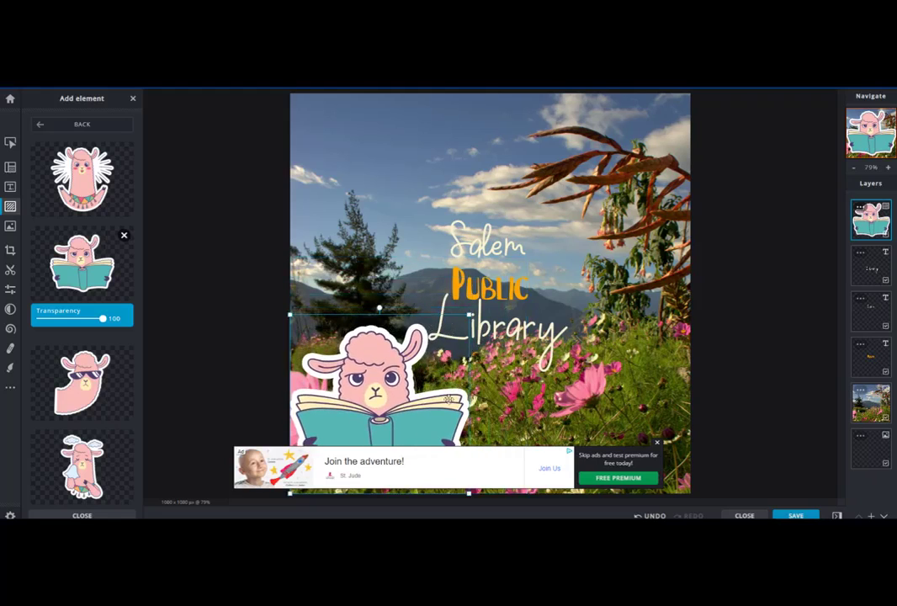
{"action": "left_click_drag", "start_coordinate": [410, 424], "coordinate": [416, 419]}
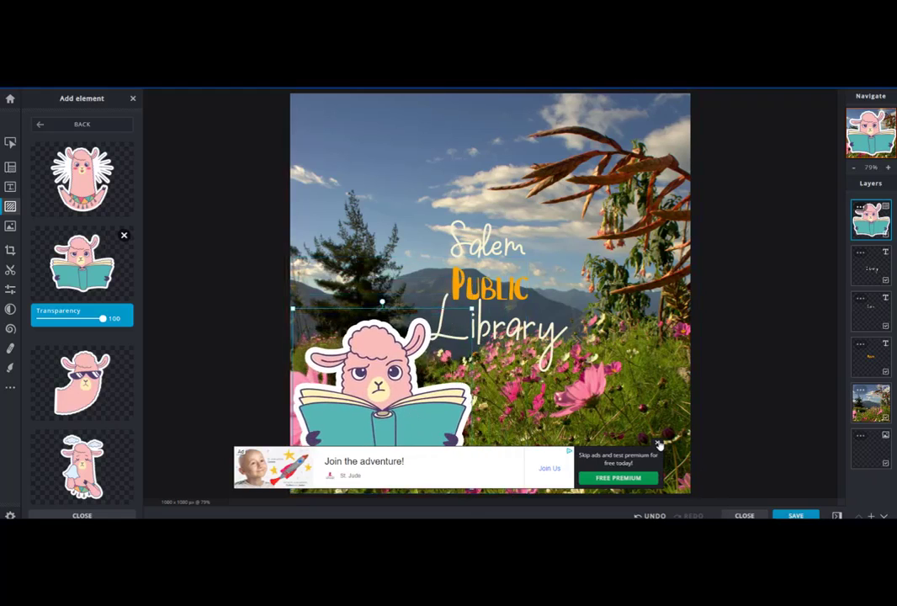
Step: Nudge the llama sticker slightly lower on the canvas and deselect it
{"action": "left_click_drag", "start_coordinate": [394, 433], "coordinate": [392, 446]}
{"action": "left_click", "coordinate": [604, 410]}
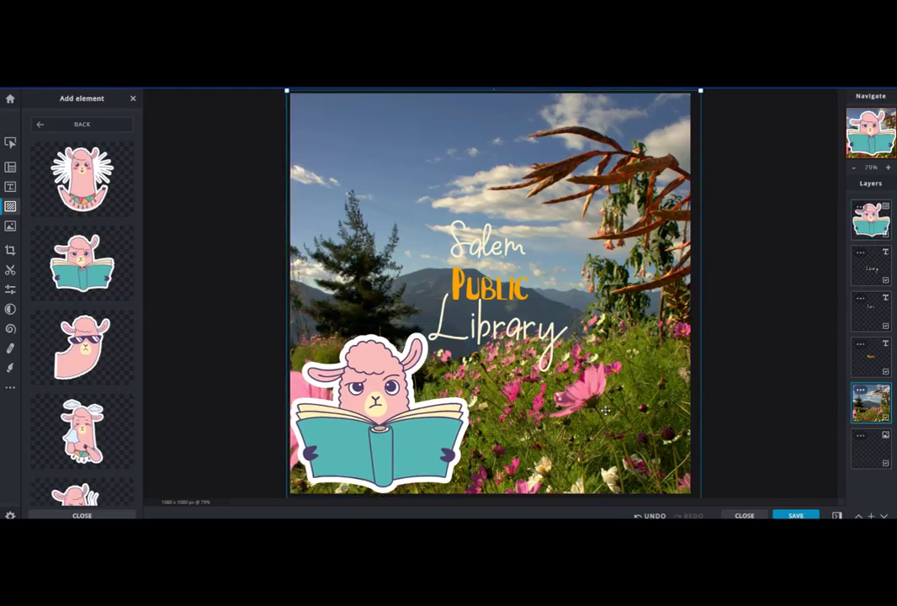
Step: Browse the Crop & Rotate, Cutout and Adjust tools with the Library text selected
{"action": "left_click", "coordinate": [521, 310]}
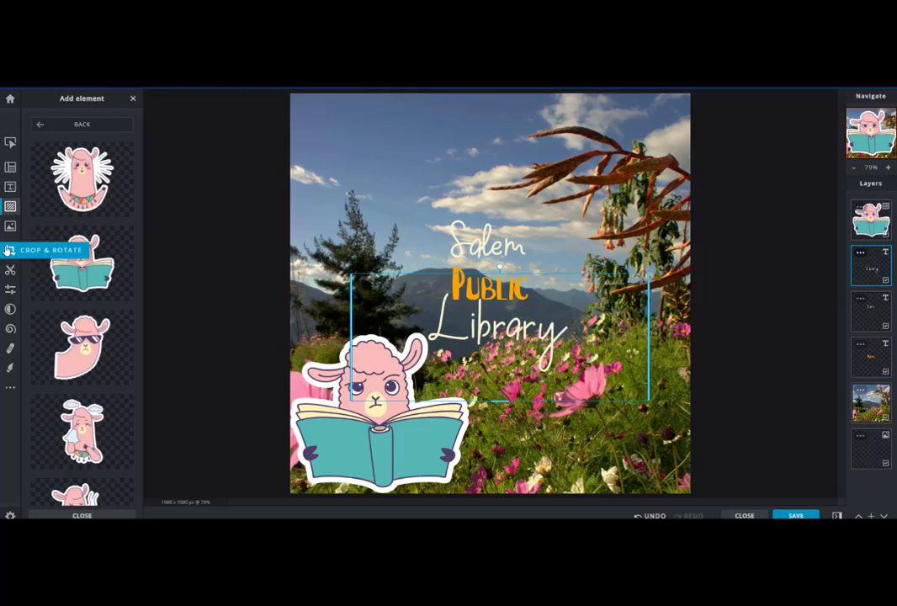
{"action": "left_click", "coordinate": [9, 252]}
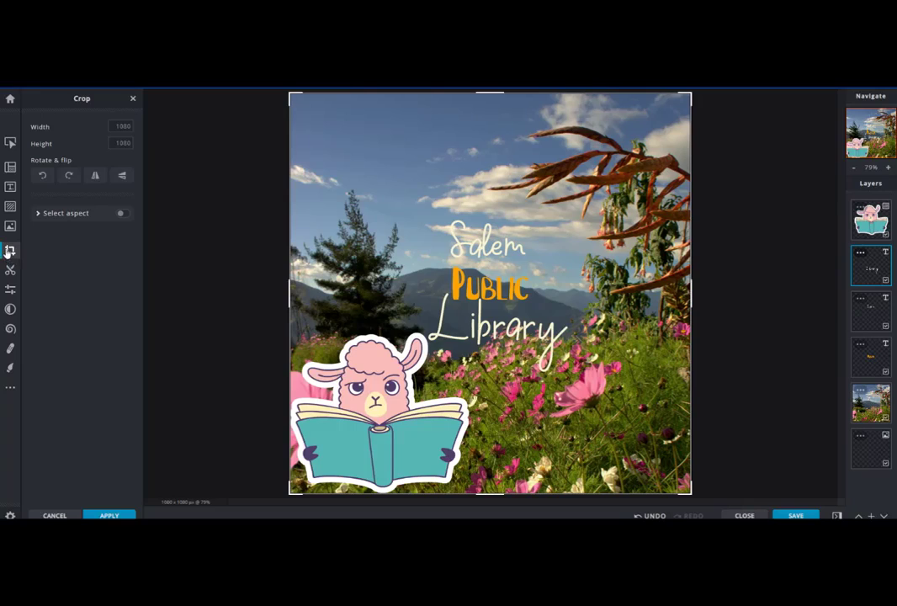
{"action": "left_click", "coordinate": [9, 251]}
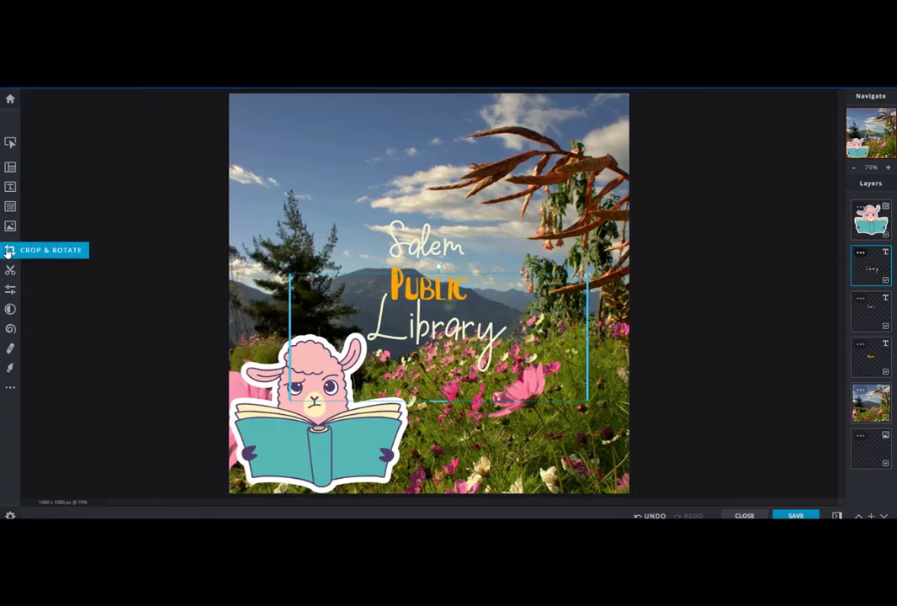
{"action": "left_click", "coordinate": [8, 252]}
{"action": "left_click", "coordinate": [10, 270]}
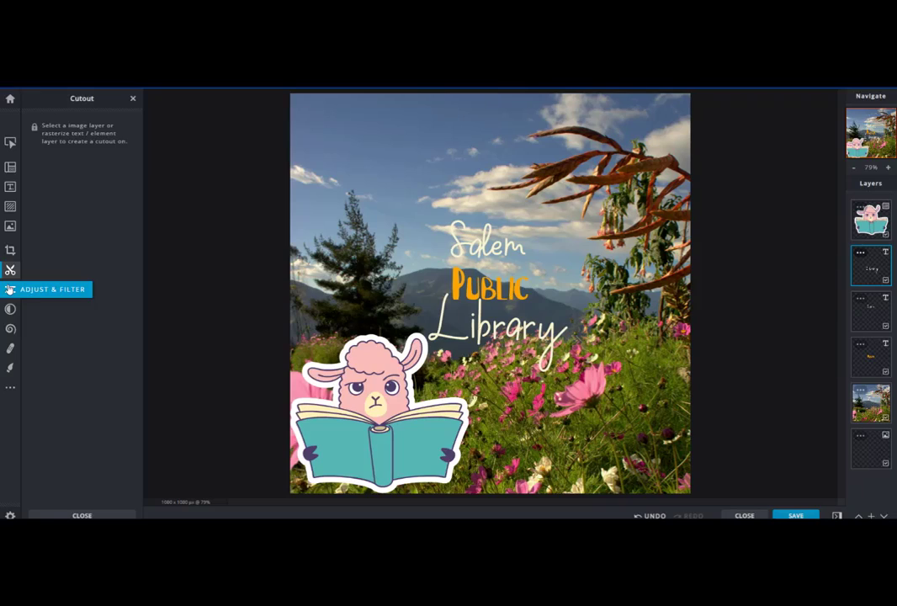
{"action": "left_click", "coordinate": [11, 290]}
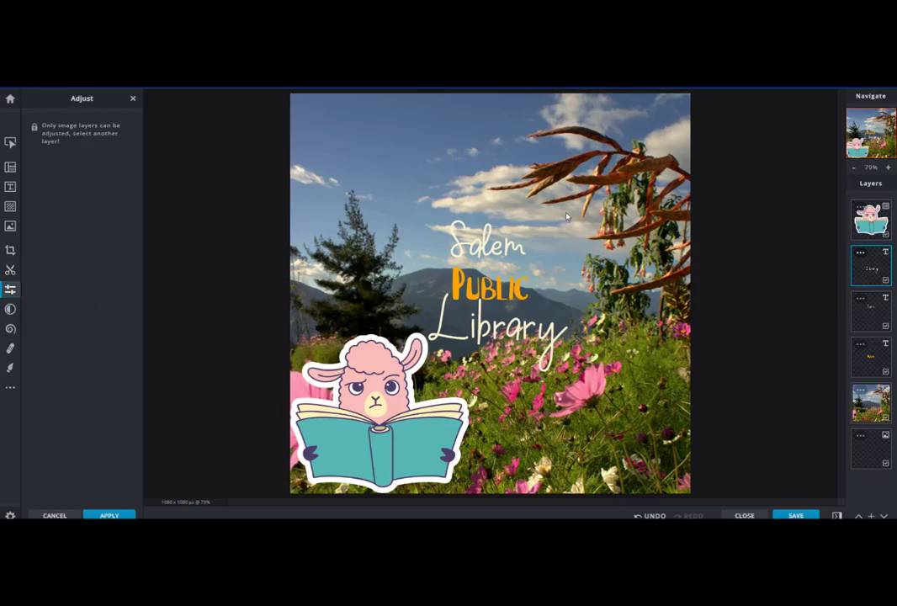
Step: Select the background photo layer and browse its Fill and Scene adjustments
{"action": "left_click", "coordinate": [891, 407]}
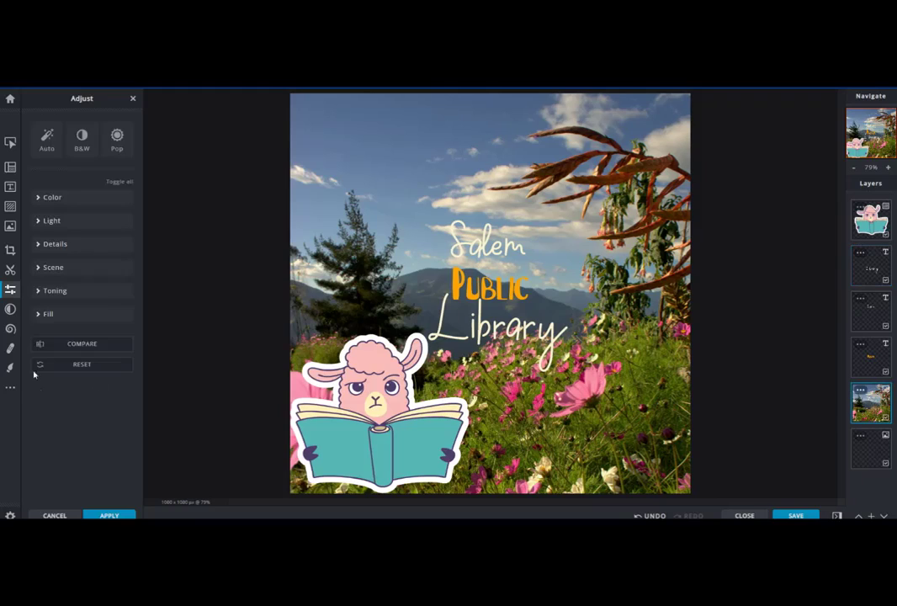
{"action": "left_click", "coordinate": [37, 316]}
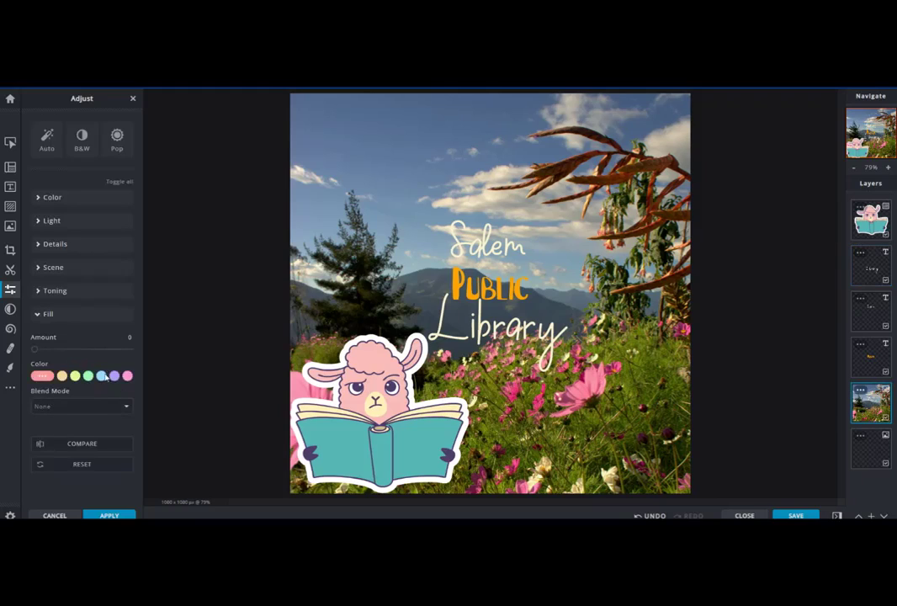
{"action": "left_click", "coordinate": [54, 268]}
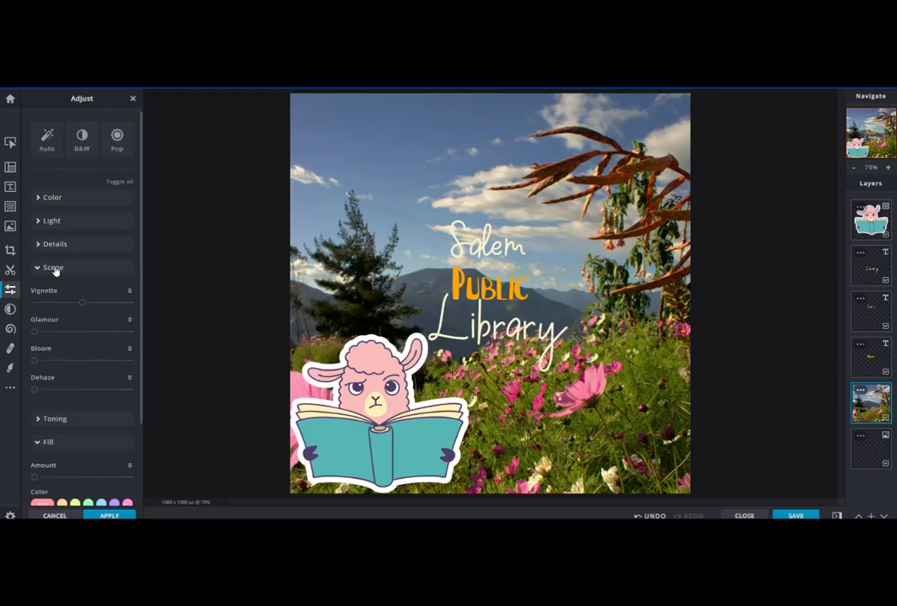
Step: Apply the Apple effect to the background photo after trying Pear and Clementine
{"action": "left_click", "coordinate": [9, 311]}
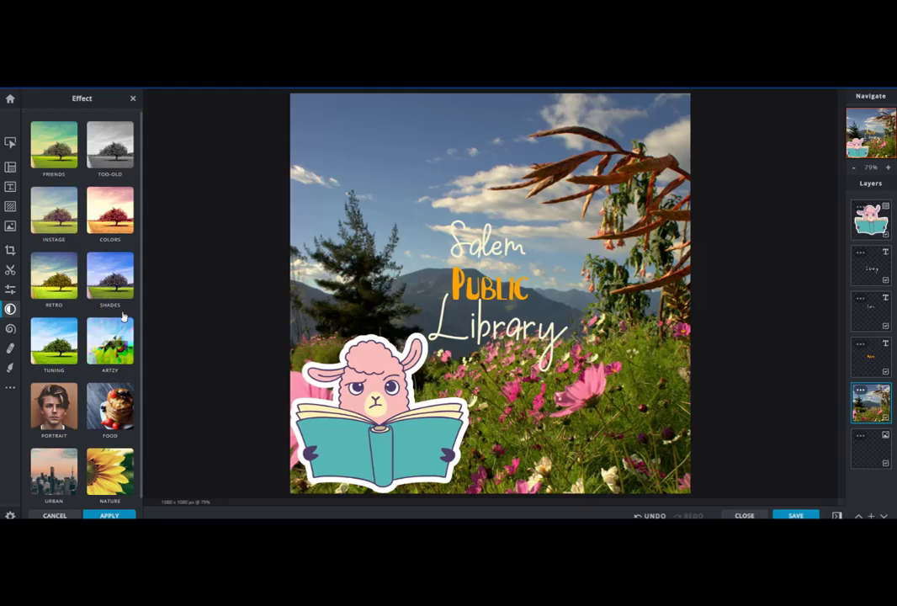
{"action": "left_click", "coordinate": [110, 276]}
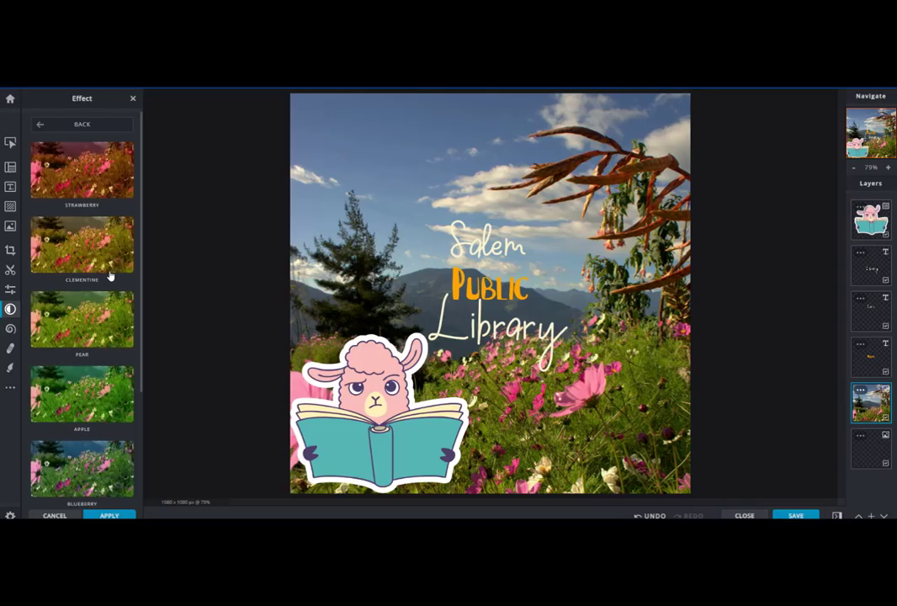
{"action": "left_click", "coordinate": [94, 327]}
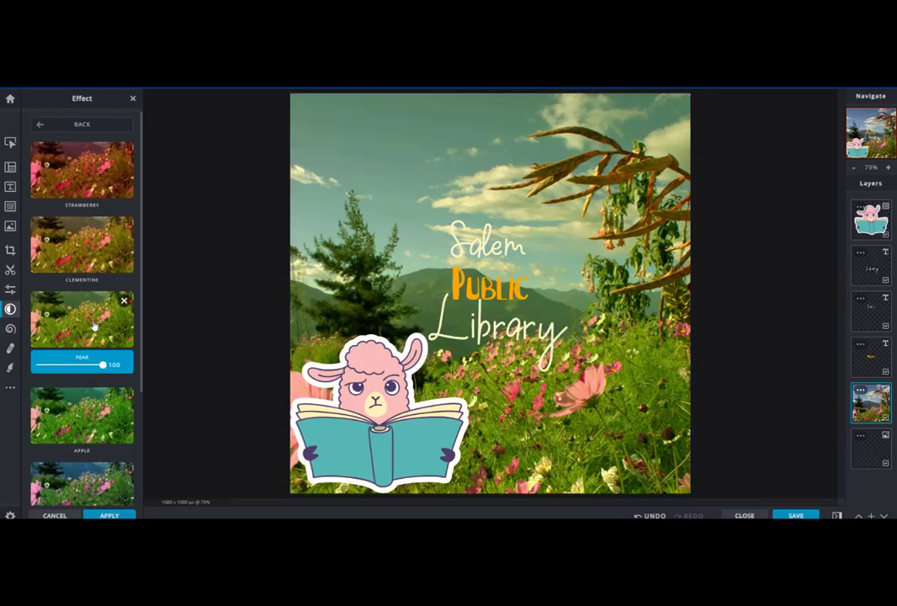
{"action": "left_click", "coordinate": [93, 266]}
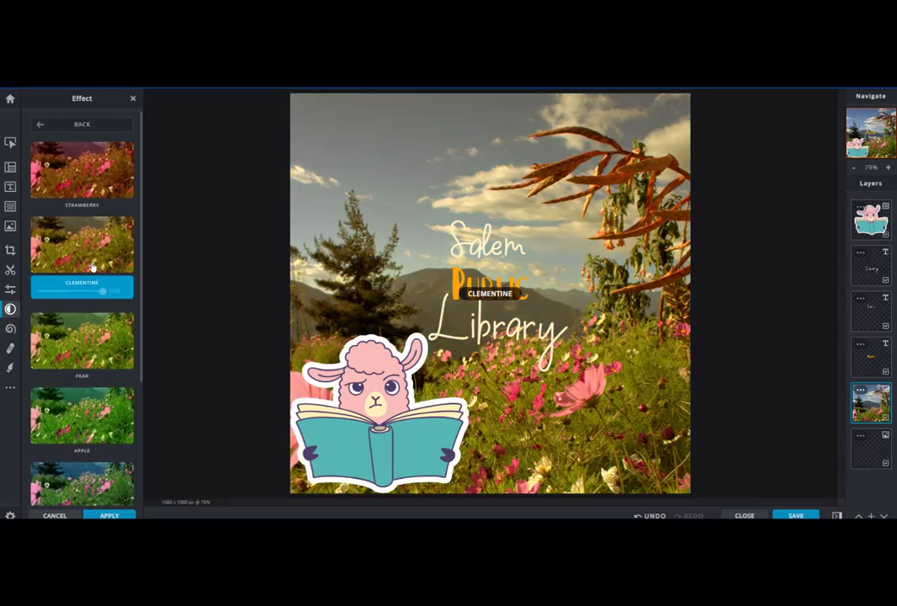
{"action": "left_click", "coordinate": [92, 410]}
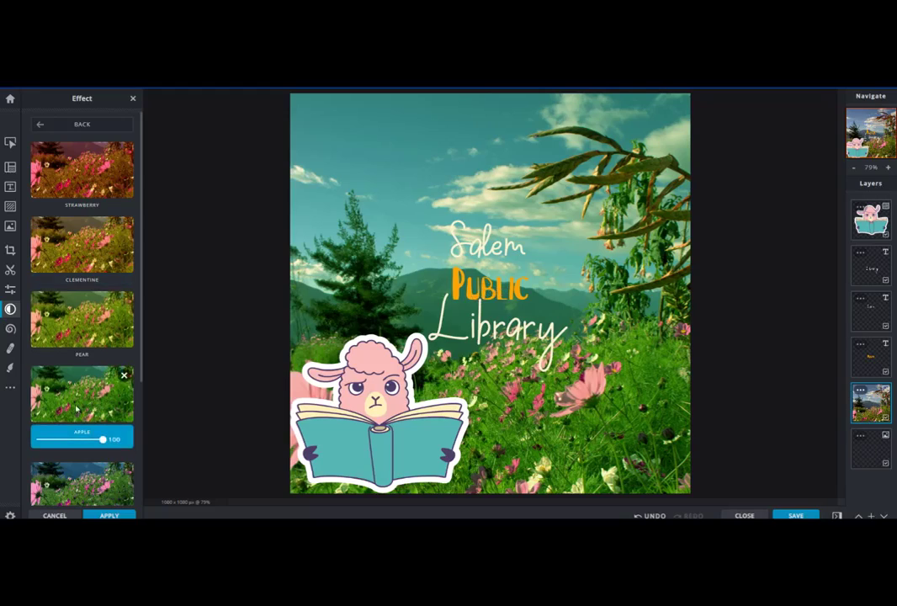
Step: Open the Liquify tool and set its density to 34%
{"action": "left_click", "coordinate": [11, 329]}
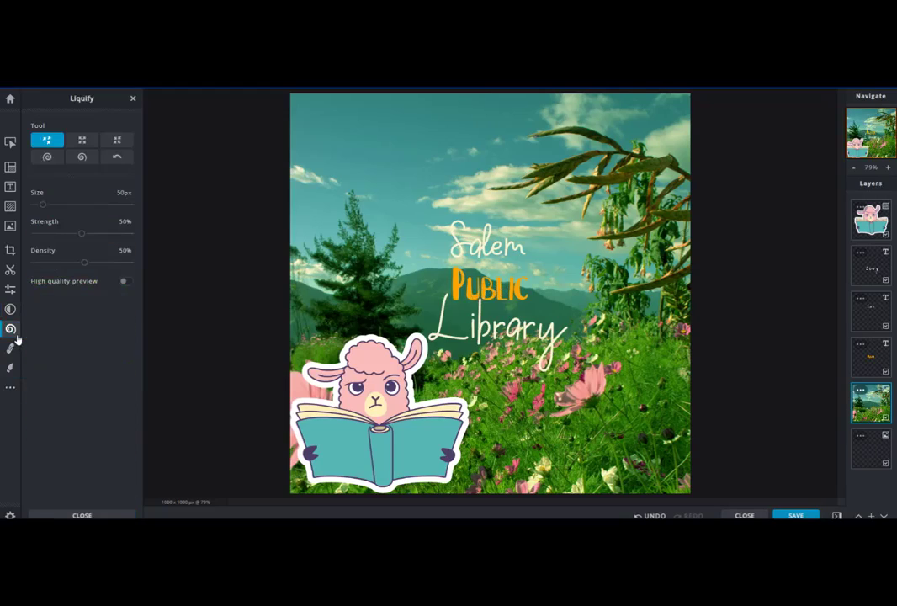
{"action": "mouse_move", "coordinate": [84, 262]}
{"action": "left_mouse_down"}
{"action": "mouse_move", "coordinate": [44, 265]}
{"action": "mouse_move", "coordinate": [68, 263]}
{"action": "left_mouse_up"}
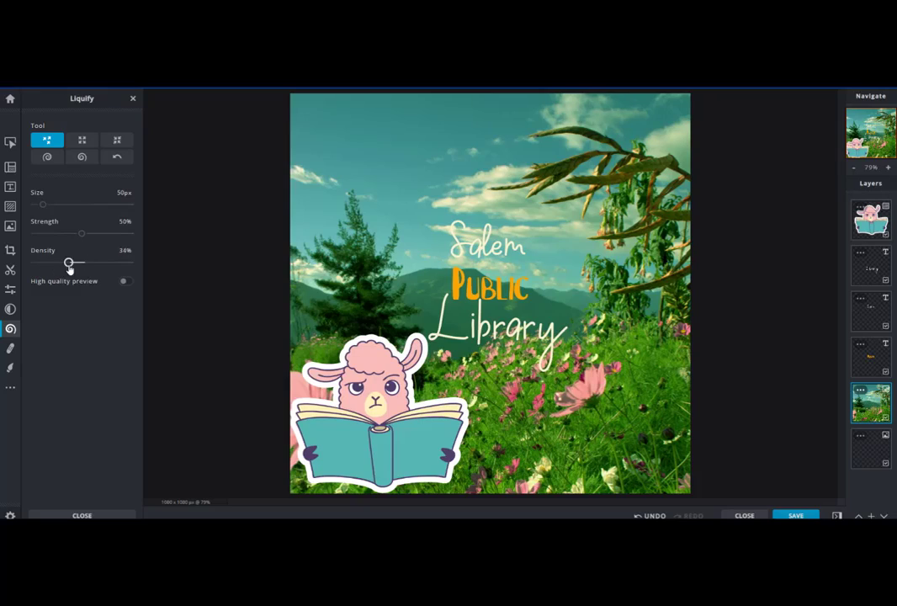
Step: Paint a white brush stroke in the upper-left sky with the Draw tool
{"action": "left_click", "coordinate": [10, 369]}
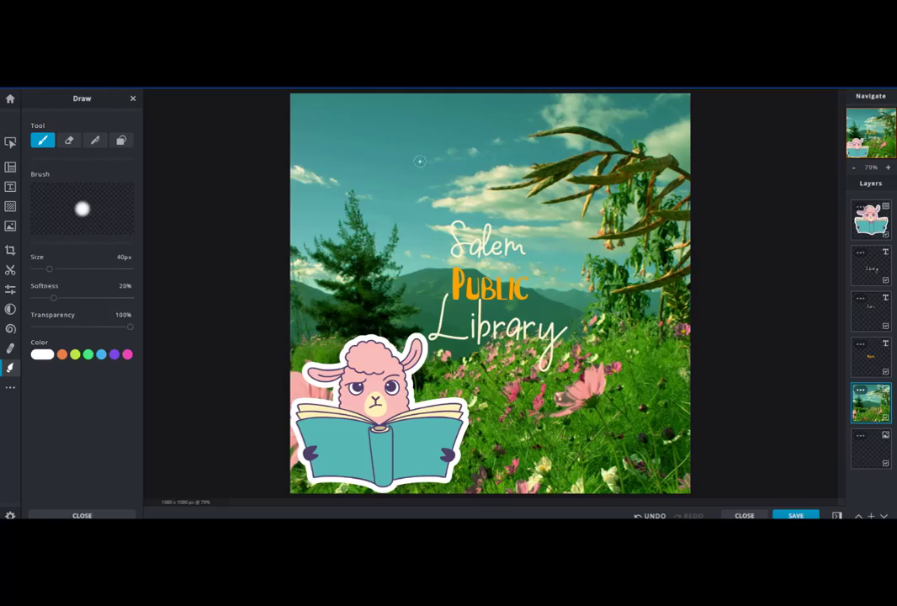
{"action": "mouse_move", "coordinate": [381, 132]}
{"action": "left_mouse_down"}
{"action": "mouse_move", "coordinate": [416, 144]}
{"action": "mouse_move", "coordinate": [406, 132]}
{"action": "mouse_move", "coordinate": [357, 124]}
{"action": "mouse_move", "coordinate": [383, 139]}
{"action": "mouse_move", "coordinate": [383, 154]}
{"action": "mouse_move", "coordinate": [419, 153]}
{"action": "mouse_move", "coordinate": [408, 149]}
{"action": "mouse_move", "coordinate": [408, 124]}
{"action": "mouse_move", "coordinate": [384, 141]}
{"action": "mouse_move", "coordinate": [373, 126]}
{"action": "mouse_move", "coordinate": [404, 154]}
{"action": "mouse_move", "coordinate": [371, 139]}
{"action": "left_mouse_up"}
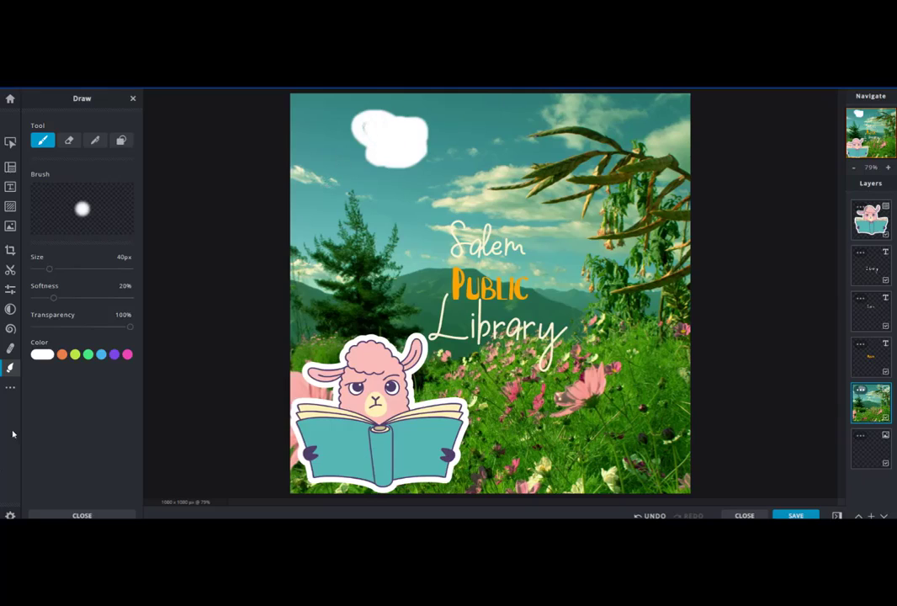
Step: Browse the More Tools panel and select each text layer in turn
{"action": "left_click", "coordinate": [10, 388]}
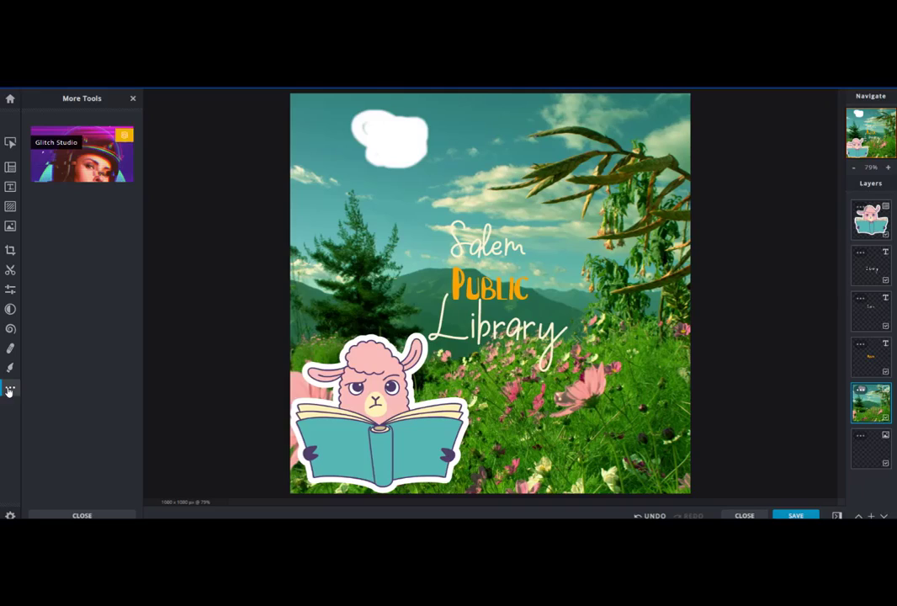
{"action": "left_click", "coordinate": [10, 142]}
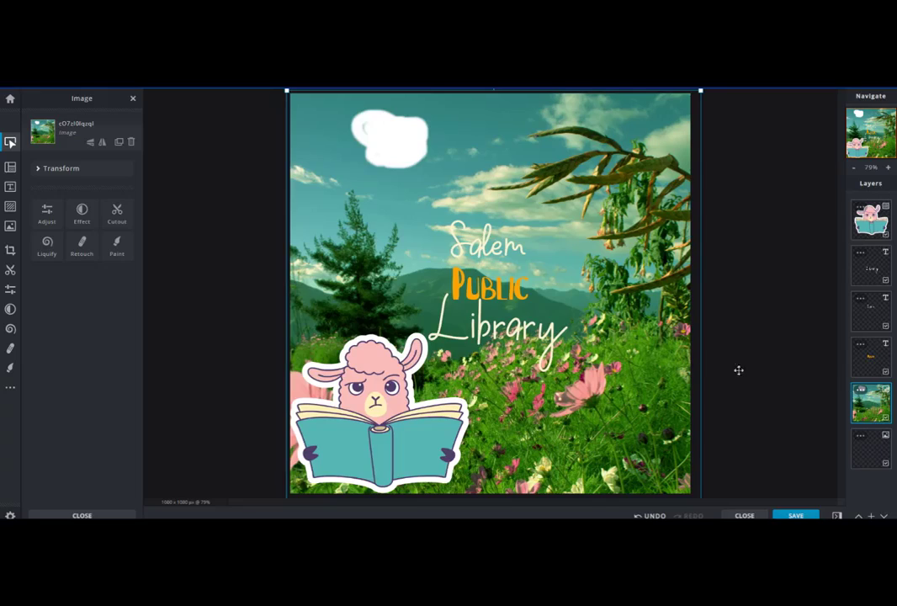
{"action": "left_click", "coordinate": [876, 342]}
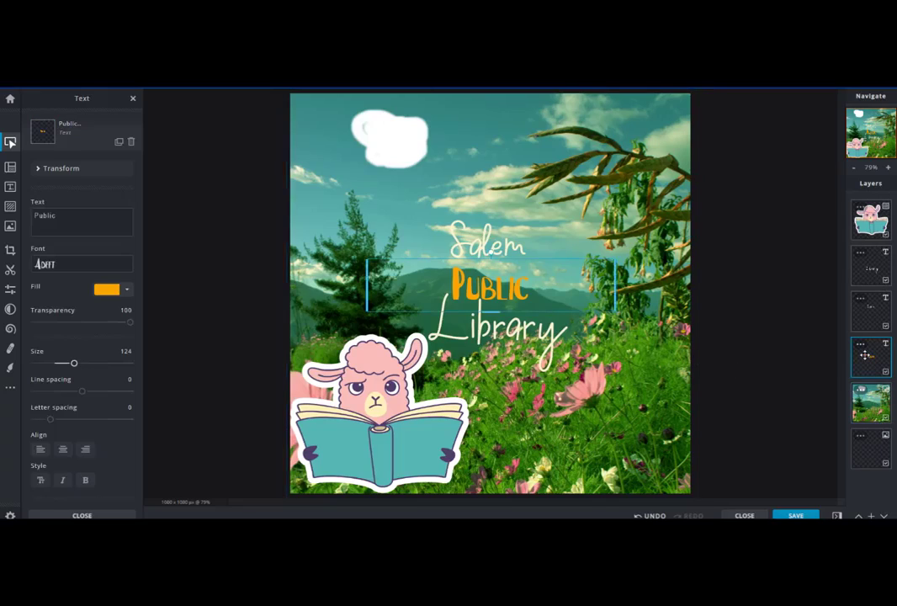
{"action": "left_click", "coordinate": [875, 310]}
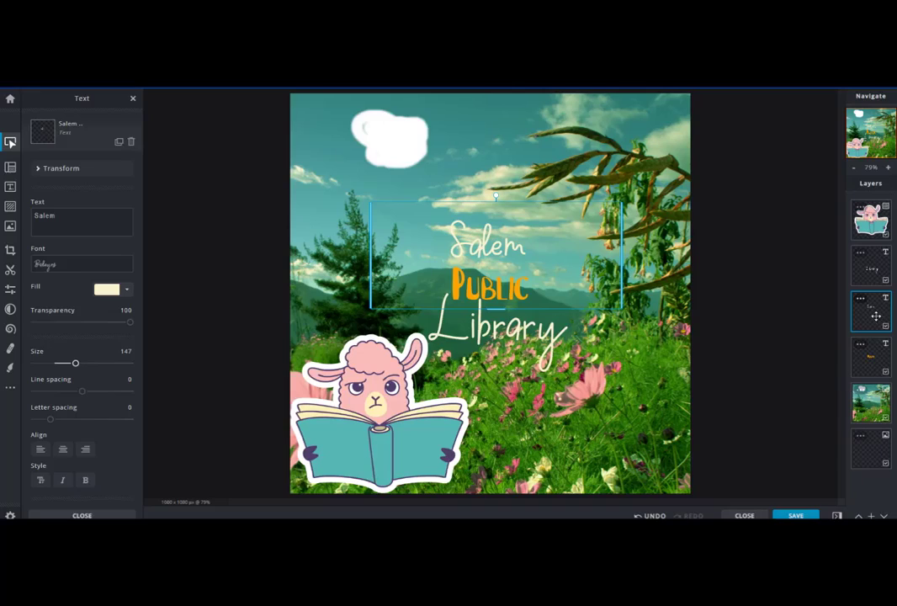
{"action": "left_click", "coordinate": [874, 273]}
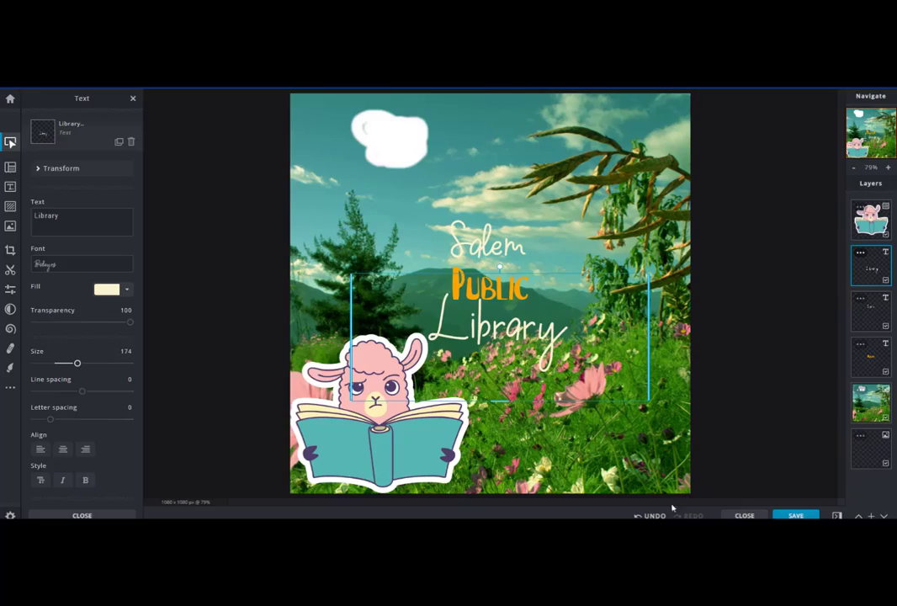
Step: Select the background photo and undo the white paint stroke
{"action": "left_click", "coordinate": [387, 132]}
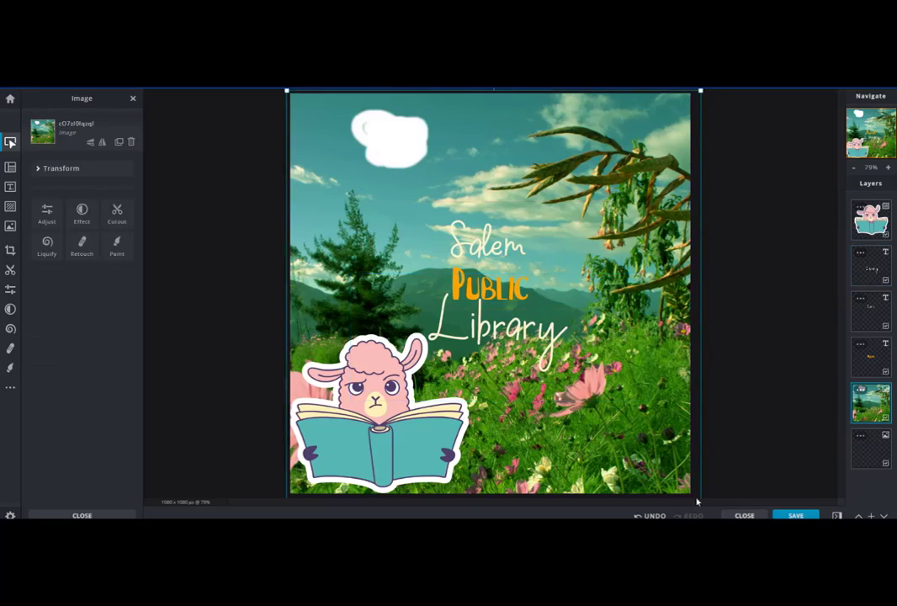
{"action": "key", "text": "ctrl+z"}
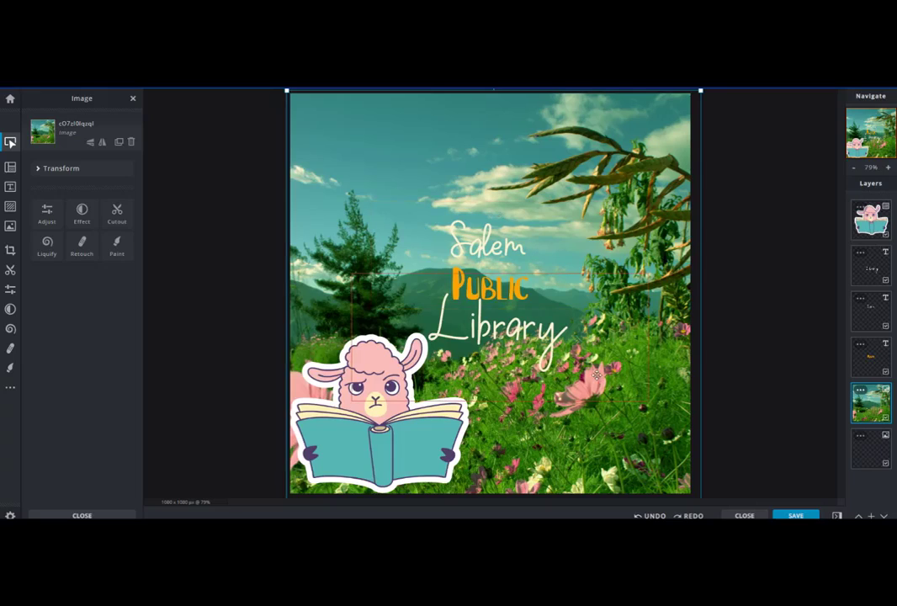
Step: Download the design as a high-quality JPG named sample and close the save dialog
{"action": "left_click", "coordinate": [807, 516]}
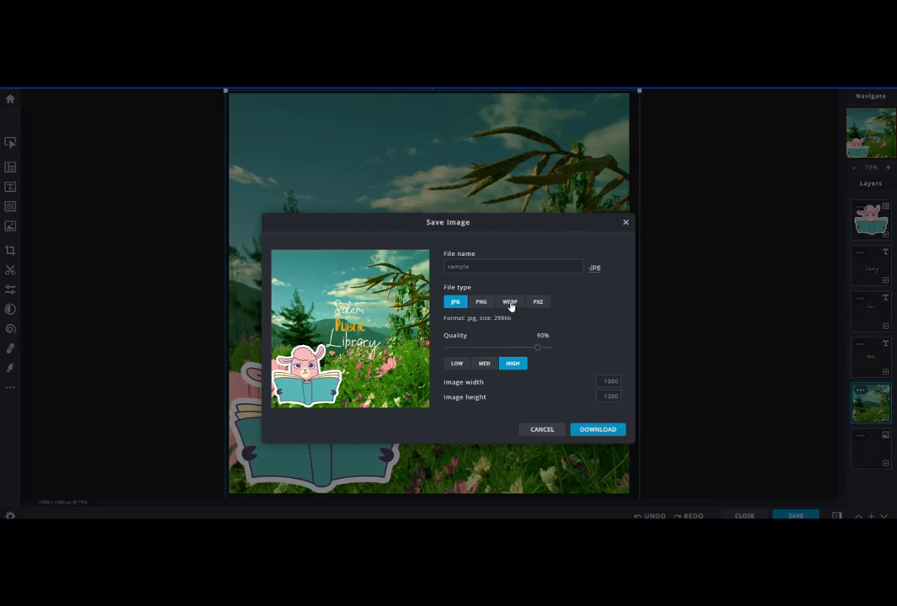
{"action": "left_click", "coordinate": [608, 431]}
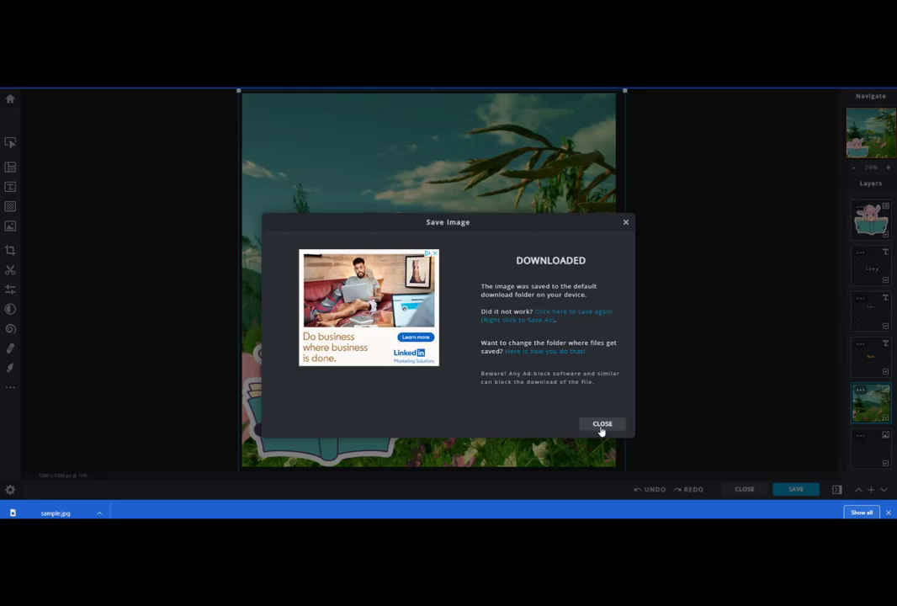
{"action": "left_click", "coordinate": [603, 424]}
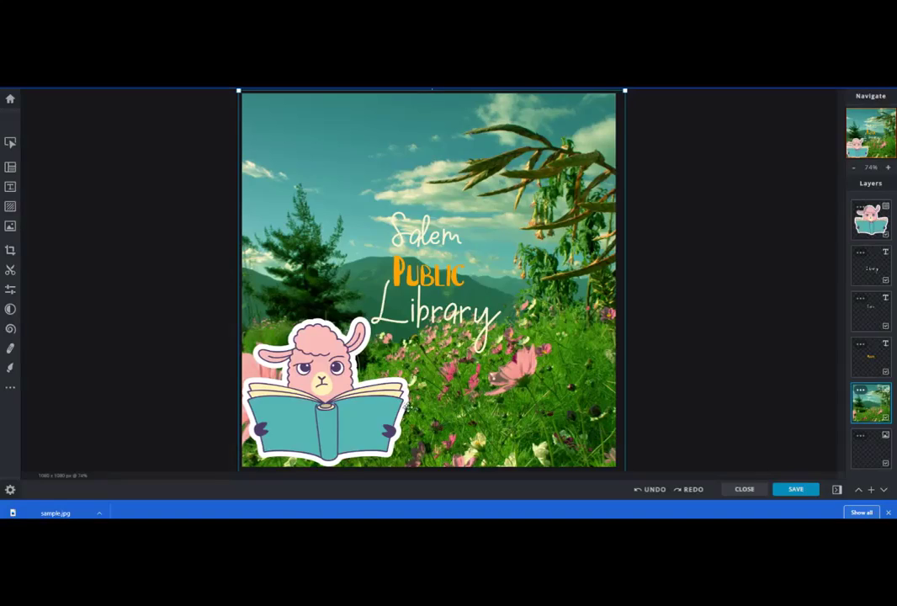